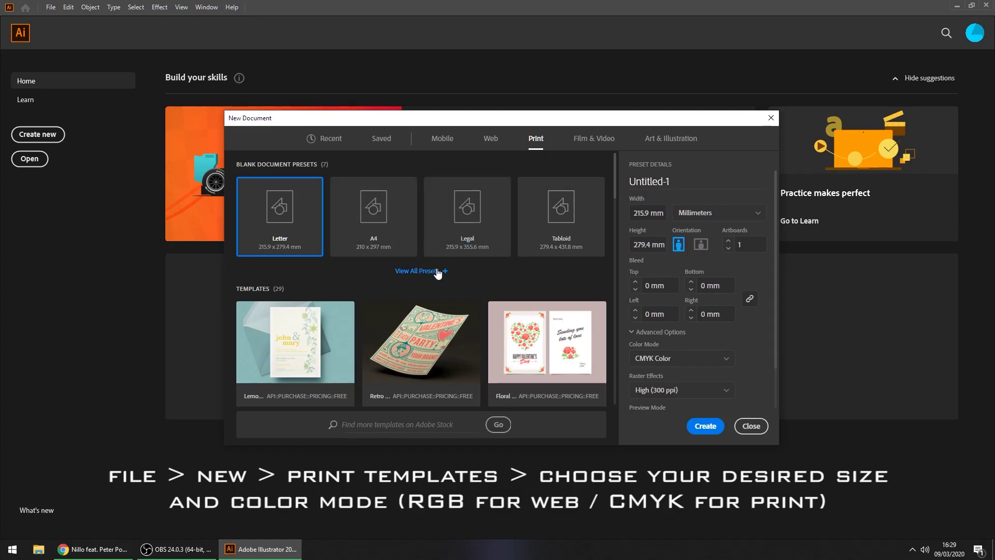
Step: Create a new A4 print document in landscape orientation with the CMYK Color mode
left_click(436, 271)
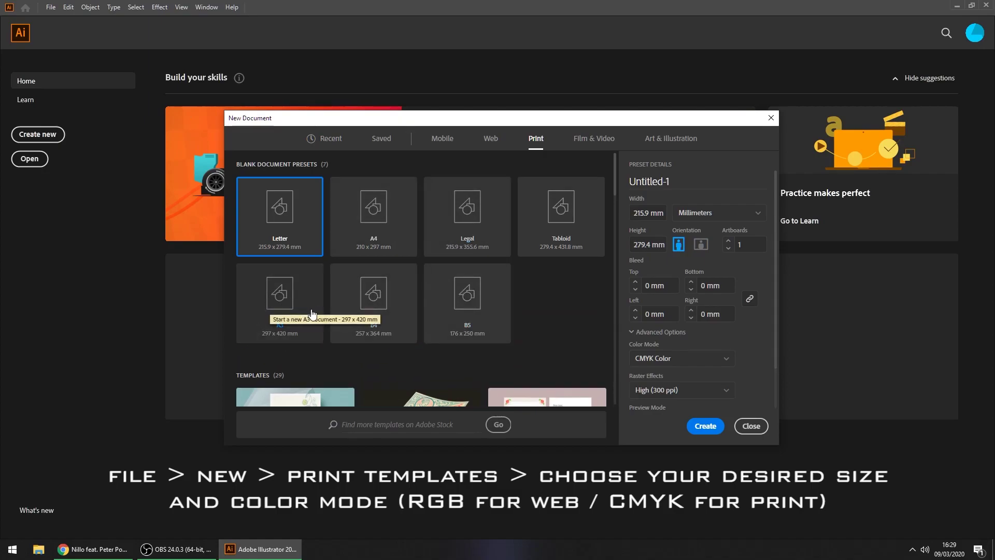
left_click(376, 207)
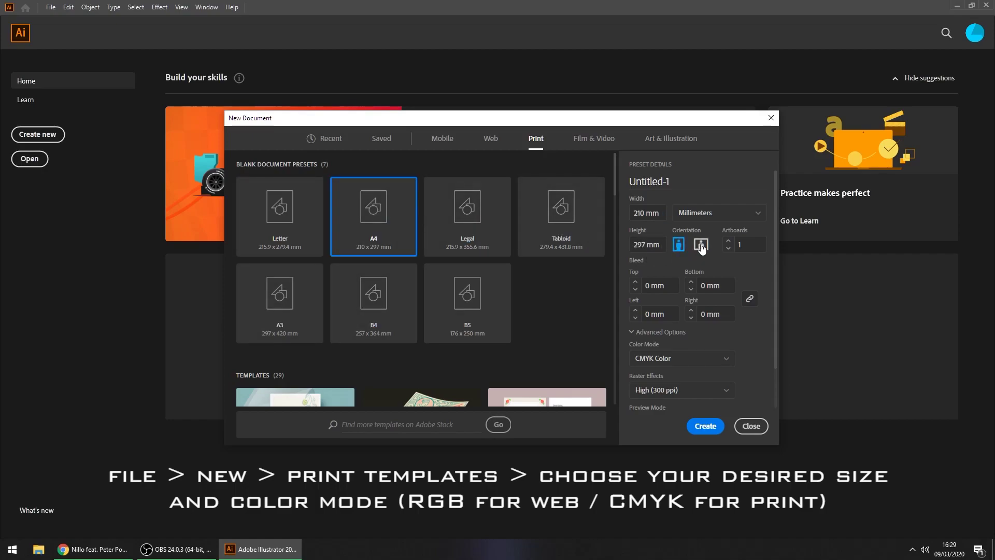
left_click(701, 245)
left_click(678, 358)
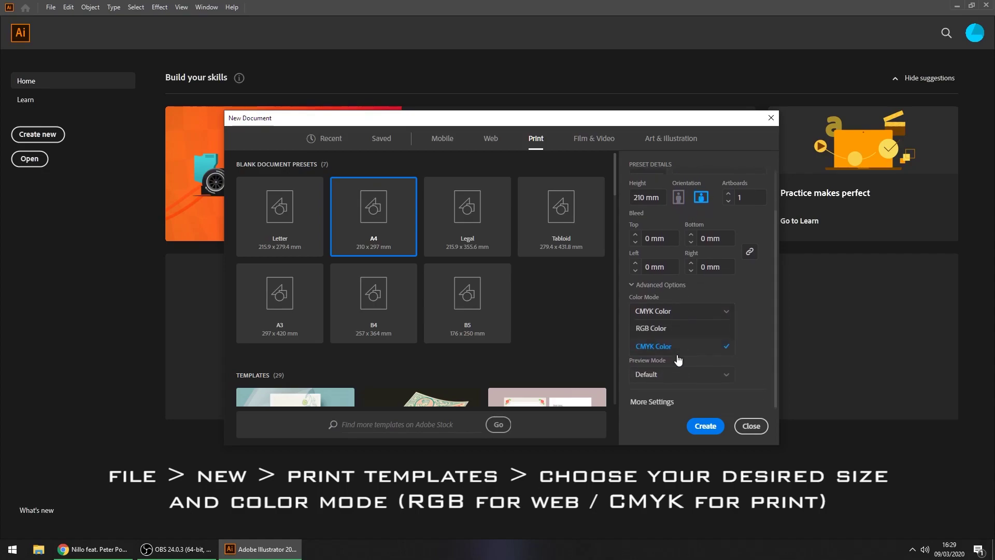
left_click(657, 350)
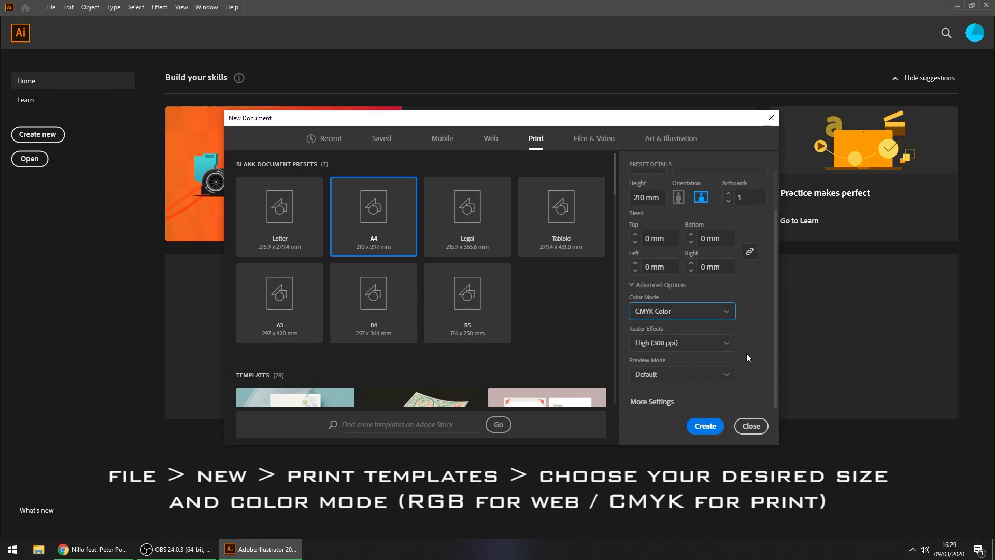
left_click(705, 426)
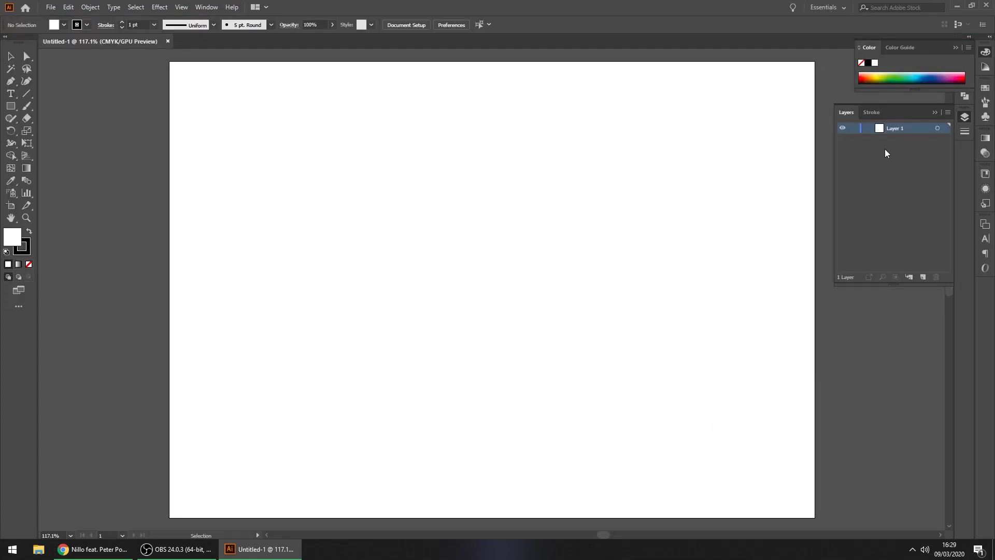
Step: Rename the layer to Background and cover the whole artboard with a 297 x 210 mm rectangle filled black
type("Background")
key("Return")
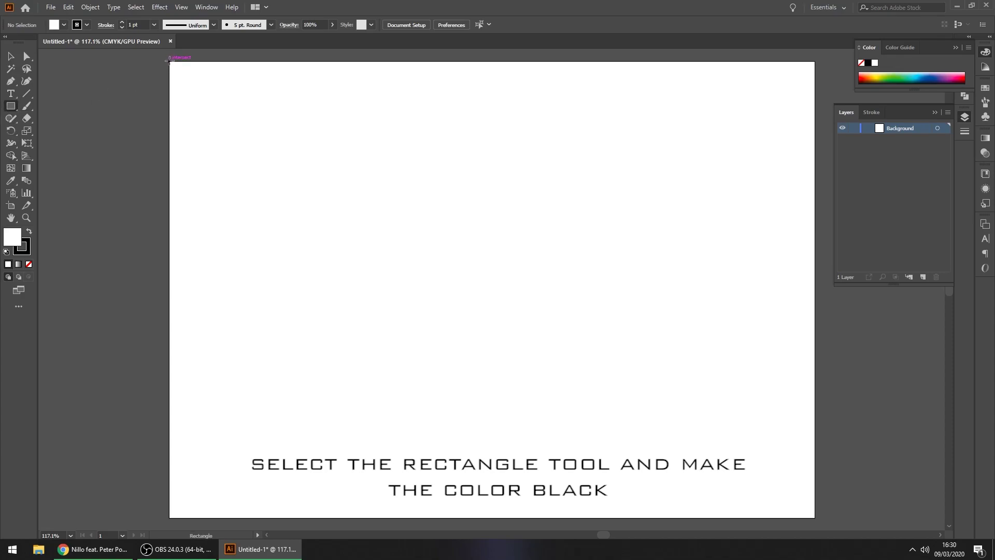
left_click_drag(169, 61, 814, 517)
left_click(64, 25)
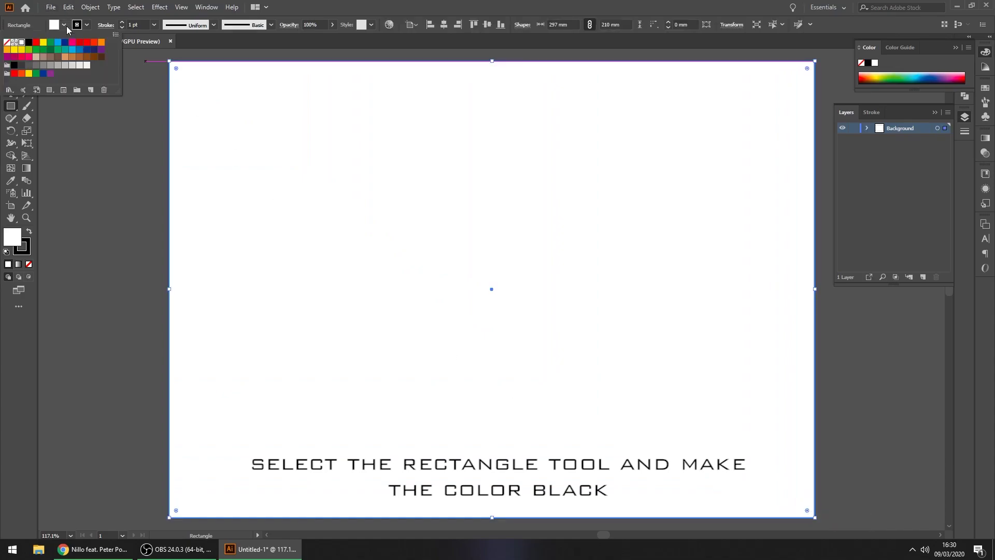
left_click(29, 43)
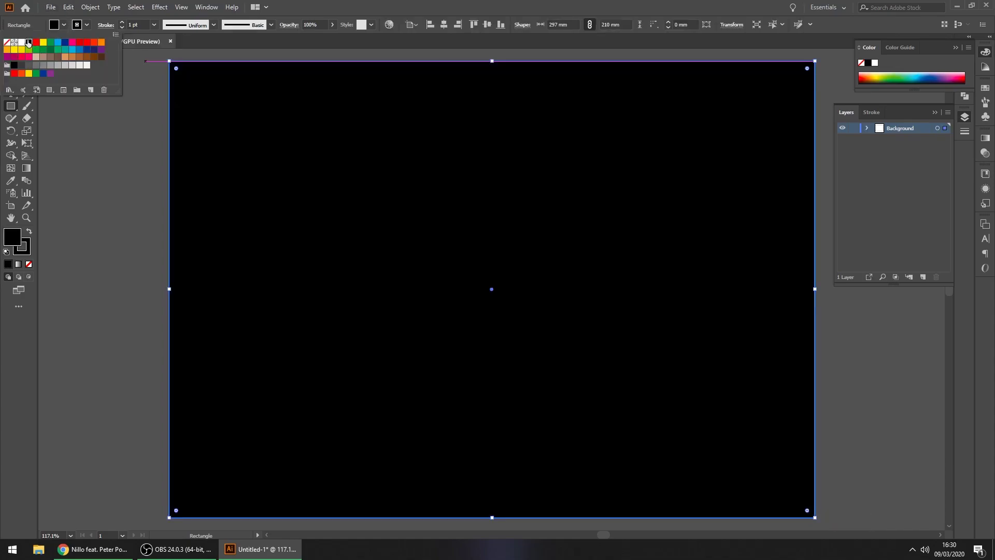
left_click(89, 27)
left_click(87, 27)
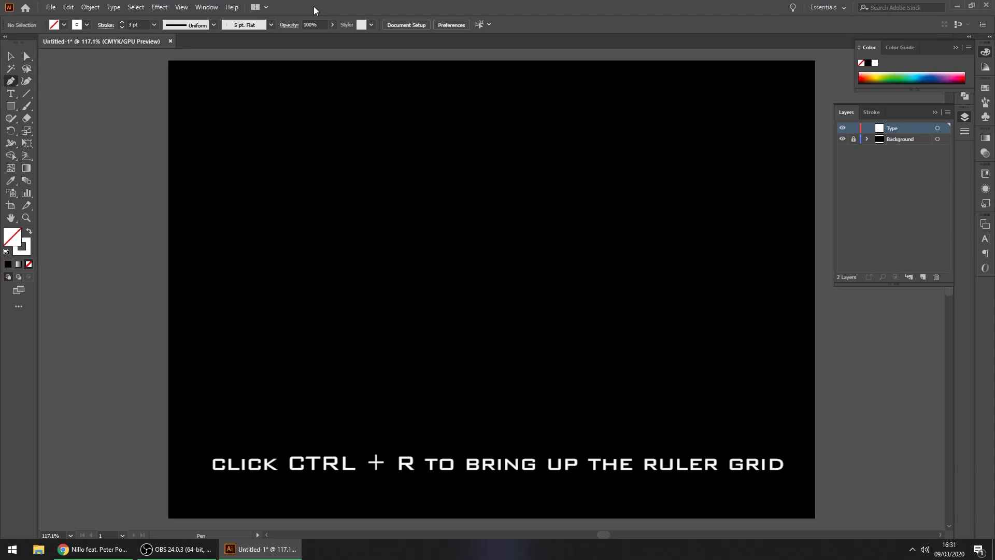
Step: Show the rulers and place two horizontal guides across the artboard, at about 160 mm and about 50 mm from its upper edge
key("ctrl+r")
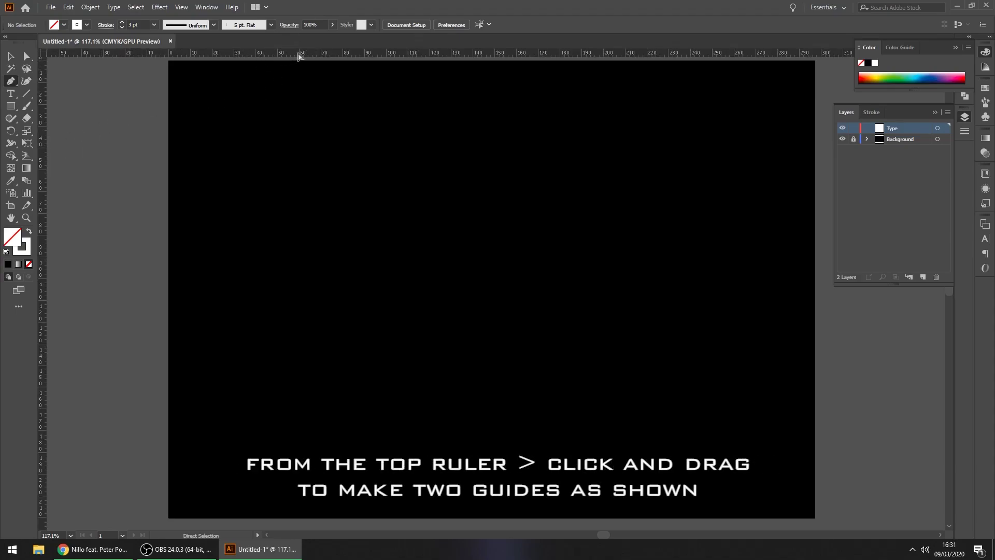
left_click_drag(301, 55, 318, 406)
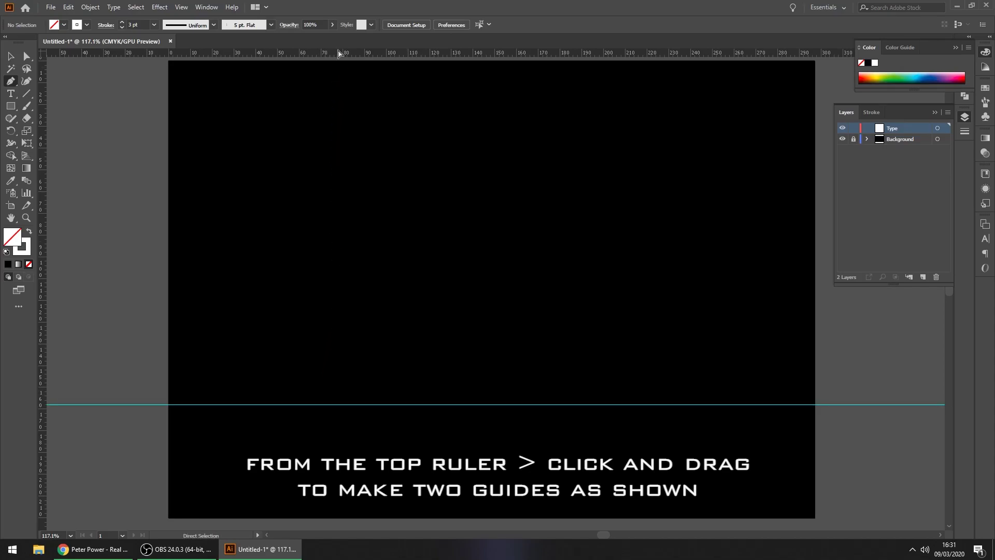
left_click_drag(338, 54, 337, 171)
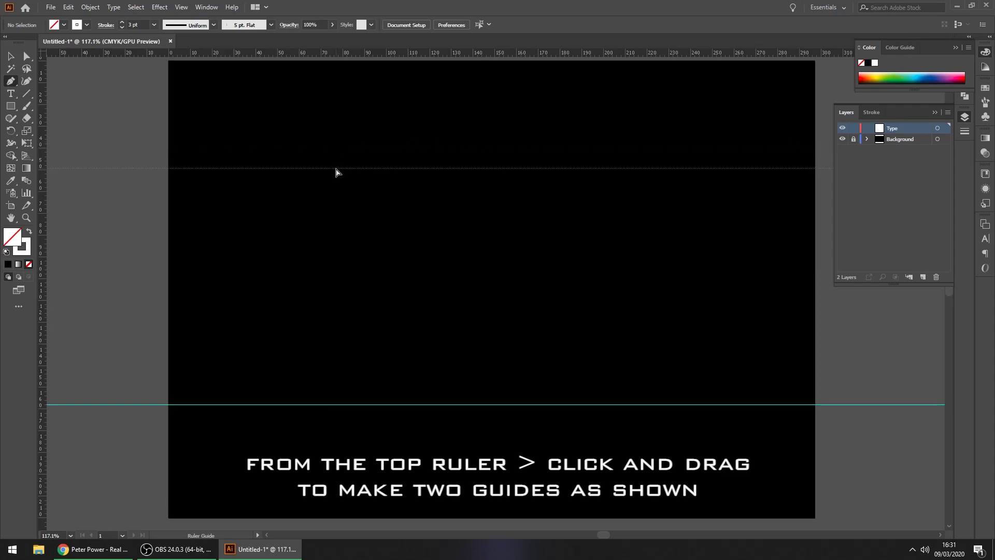
left_click_drag(427, 180, 428, 181)
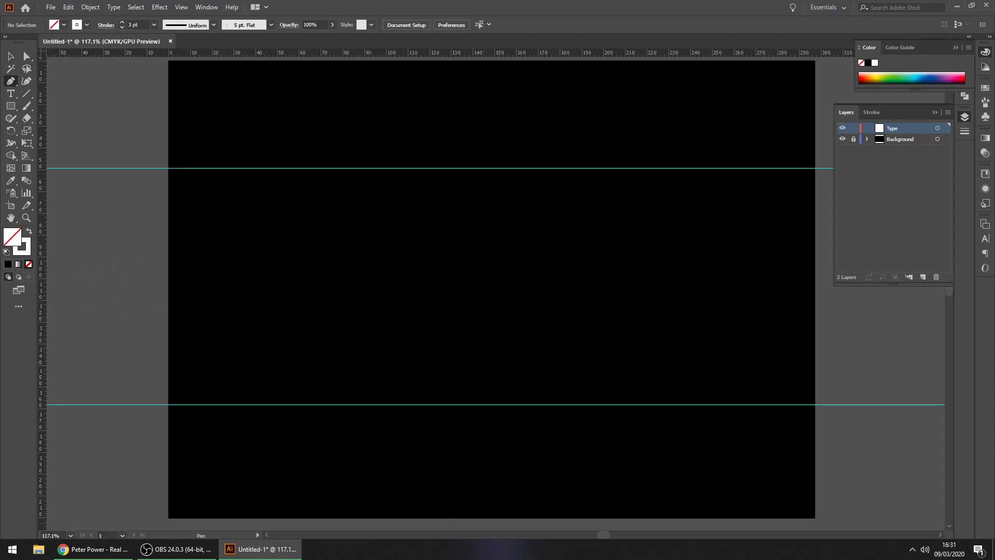
Step: Switch to the desktop and open the Sample image from the Custom Type folder
left_click(270, 555)
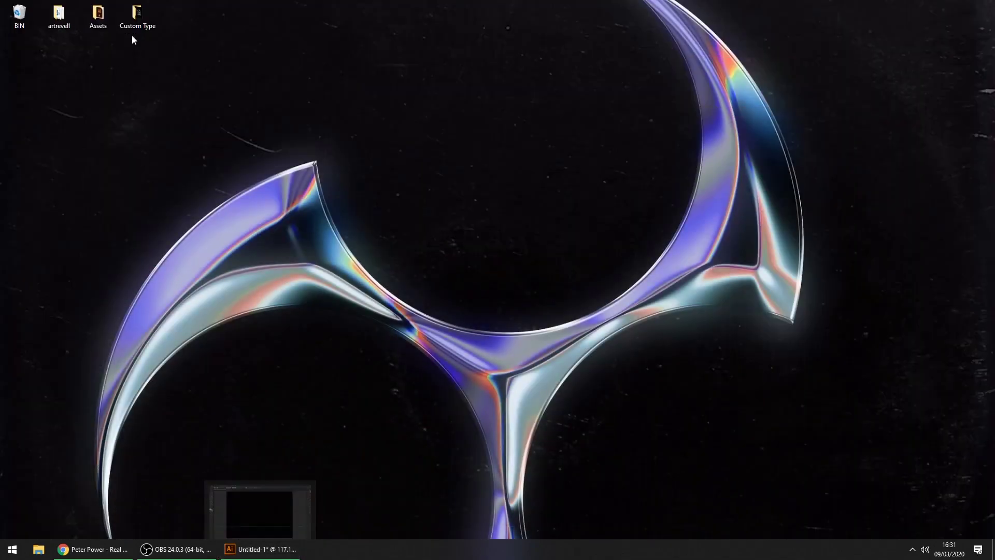
double_click(138, 23)
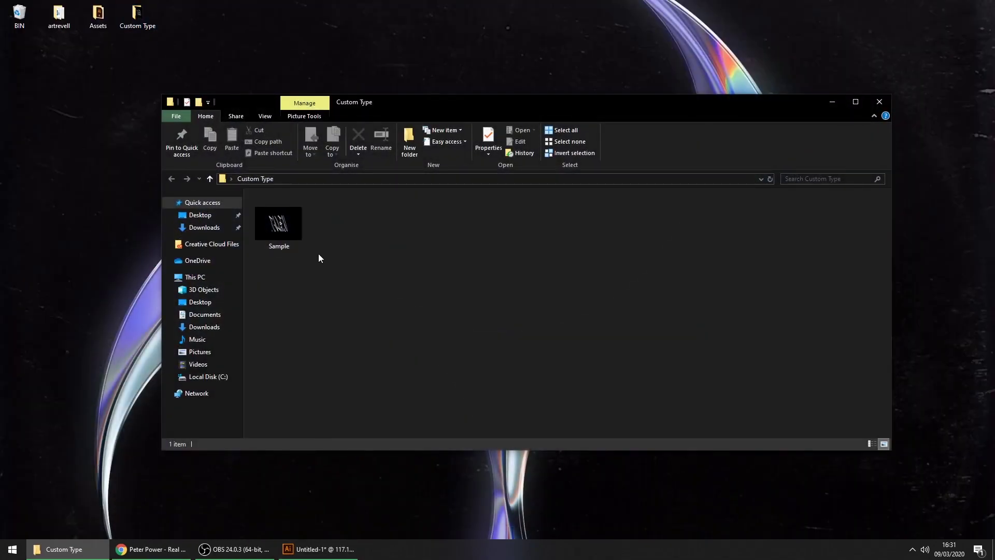
double_click(286, 231)
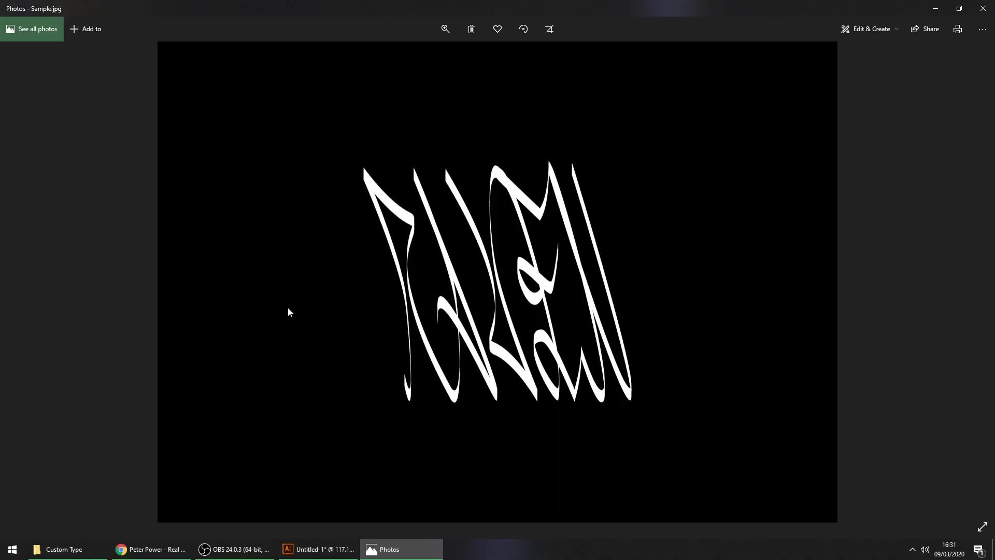
Step: Arrange the Sample image side by side with a wider Illustrator window, and collapse the Layers and Color panels
left_click_drag(524, 9, 993, 176)
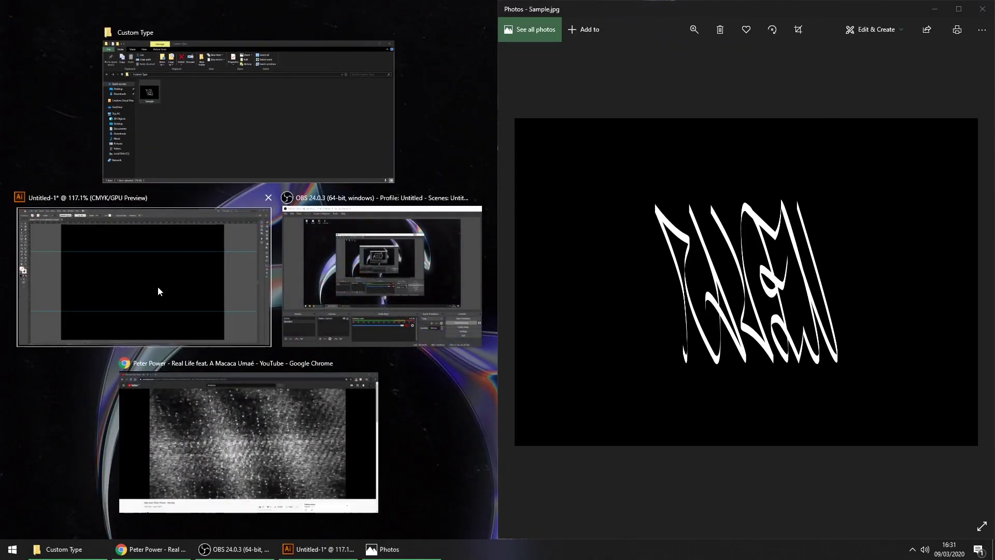
left_click(158, 290)
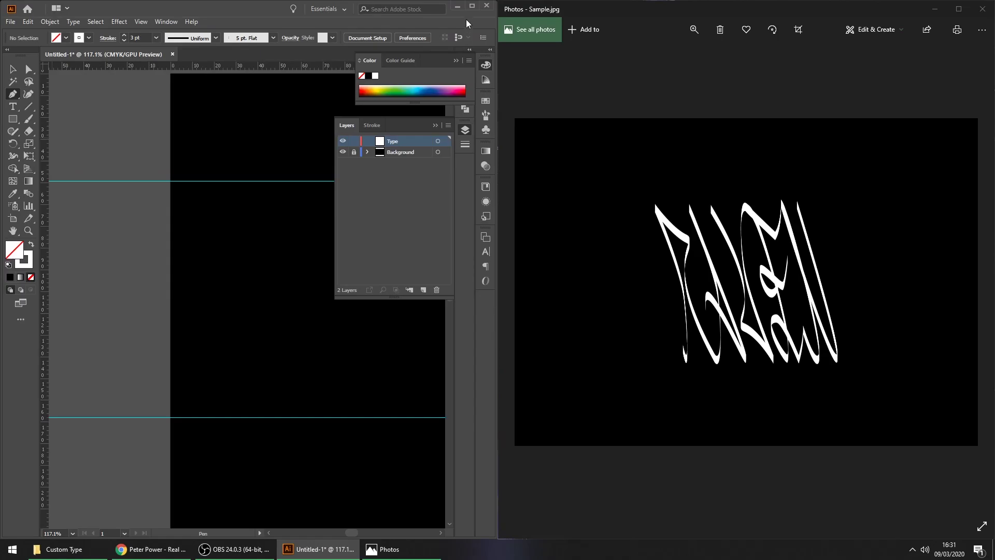
left_click_drag(498, 50, 597, 54)
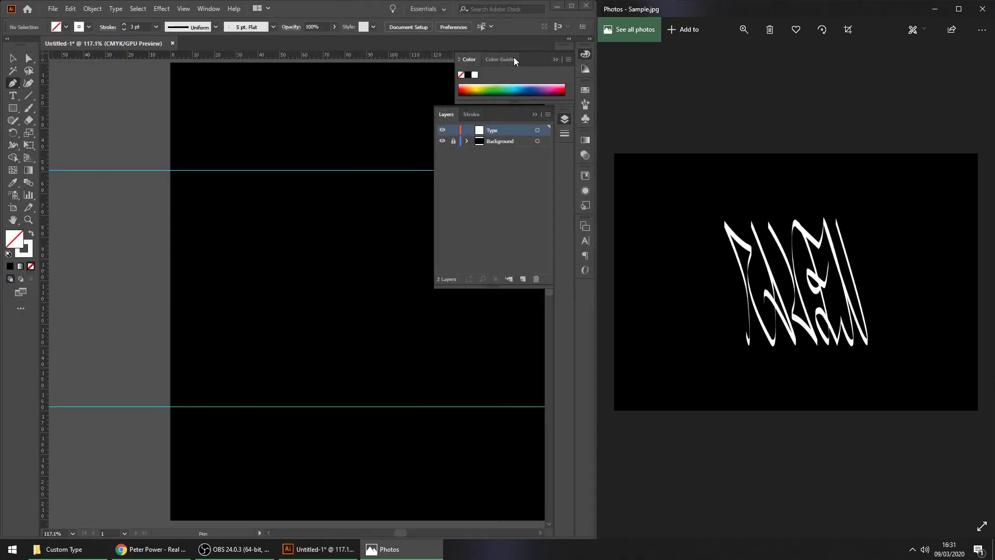
left_click(534, 114)
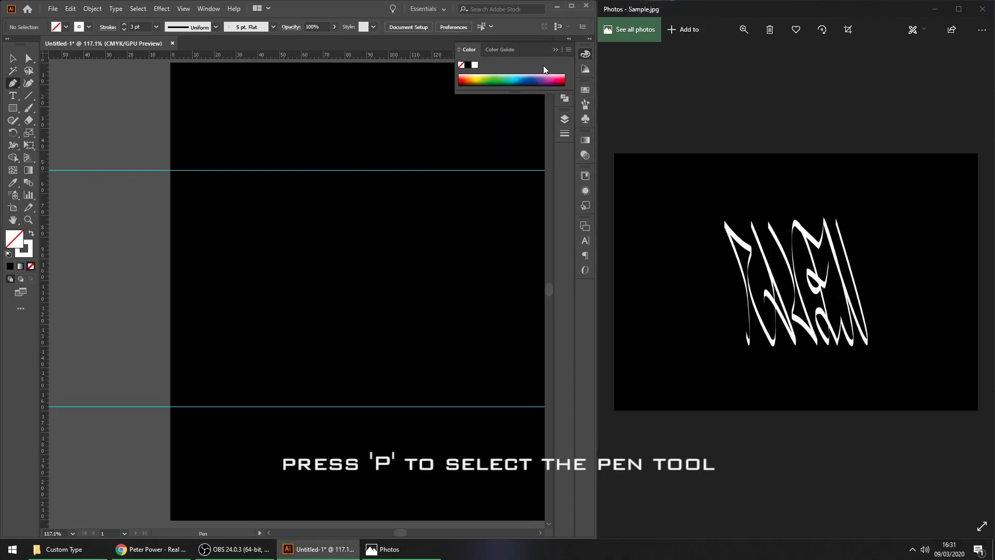
left_click(555, 49)
Step: Draw the letter's first stroke with the Pen tool: a small hook on the lower guide, curving up to a point on the upper guide
left_click_drag(429, 243, 319, 242)
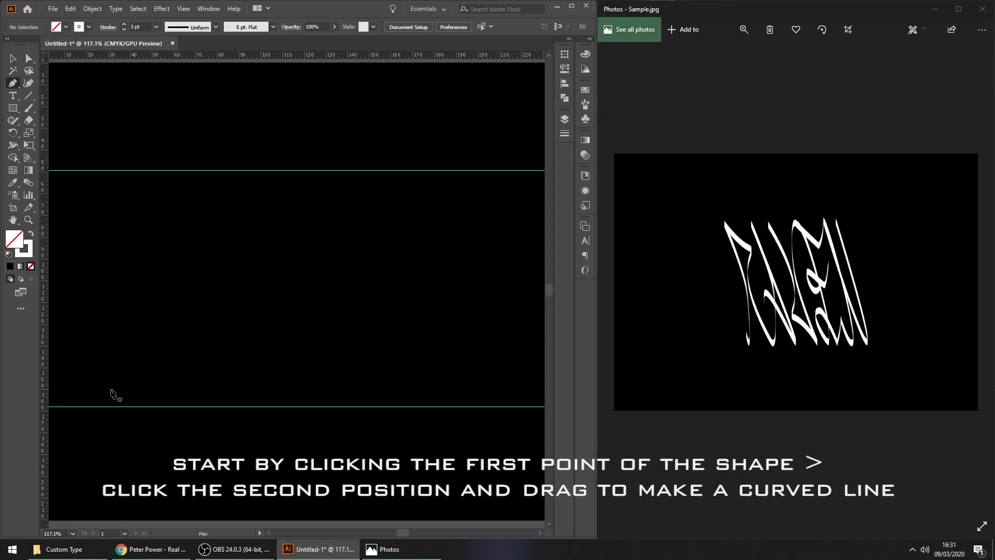
left_click(115, 382)
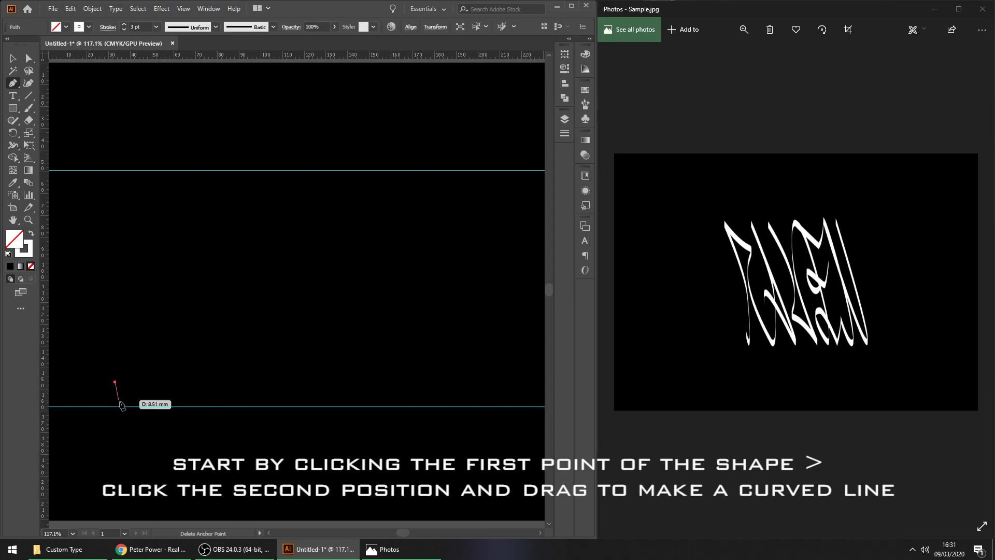
left_click_drag(126, 404, 143, 403)
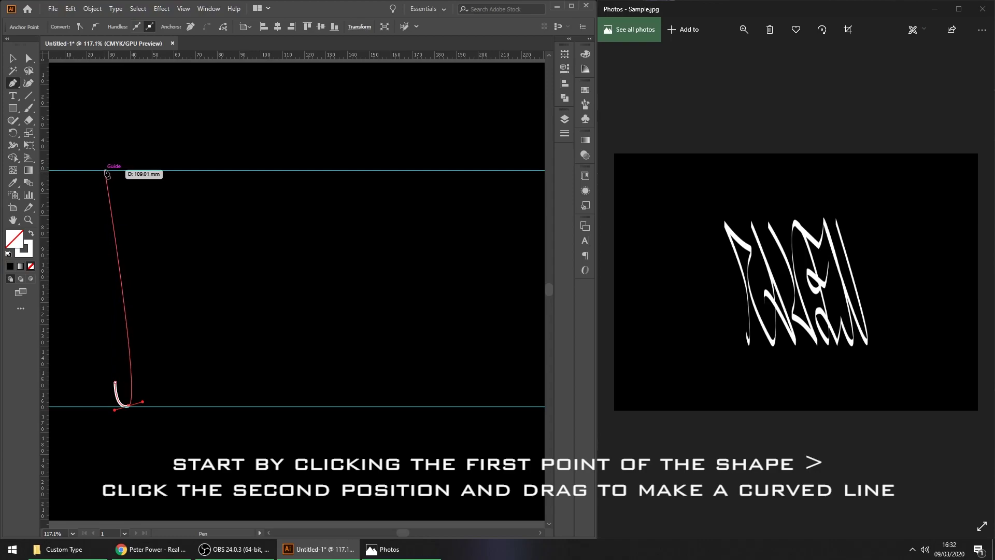
left_click_drag(96, 171, 61, 133)
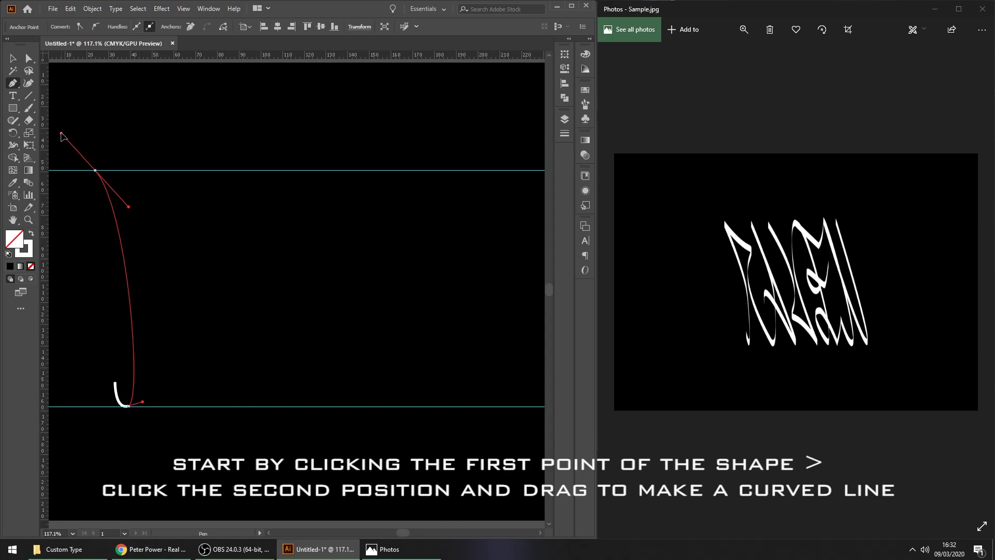
mouse_move(61, 133)
left_mouse_down()
mouse_move(50, 93)
mouse_move(104, 109)
mouse_move(104, 84)
left_mouse_up()
Step: Continue the path from the upper point with a curve down to a sharp corner, then an inward-bowed leg ending in a hook at the lower guide
key("space")
mouse_move(269, 276)
left_mouse_down()
mouse_move(213, 260)
mouse_move(235, 291)
mouse_move(206, 285)
left_mouse_up()
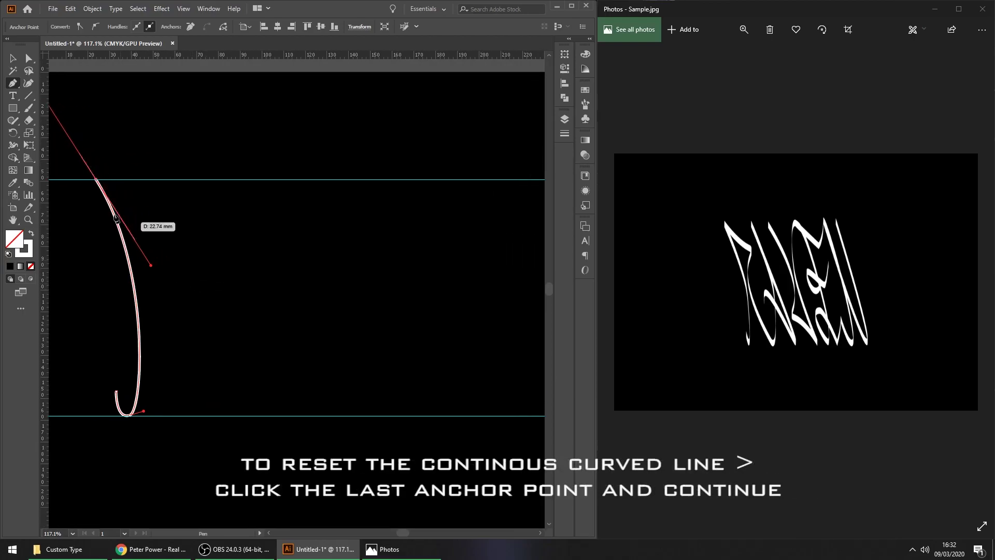
left_click(96, 180)
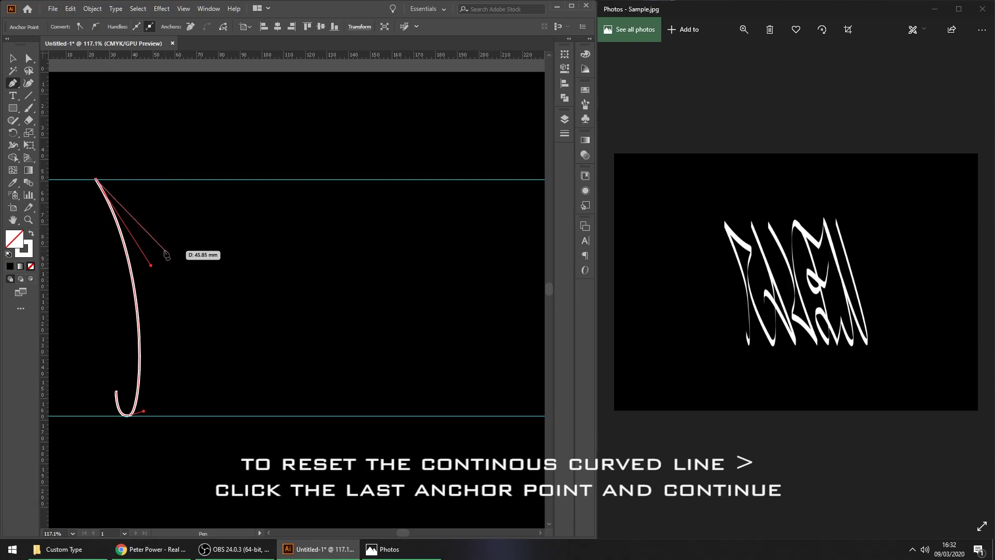
left_click_drag(172, 251, 234, 243)
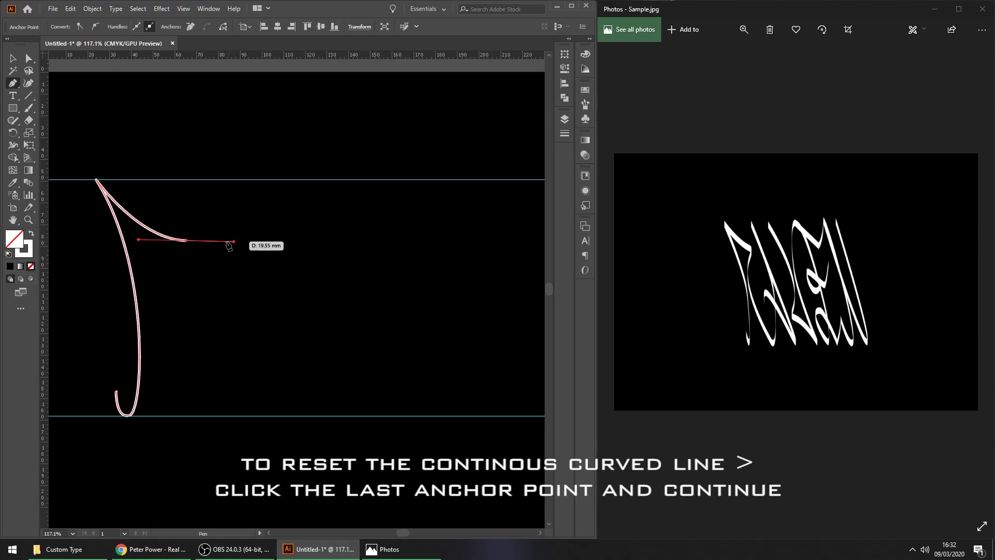
left_click(186, 241)
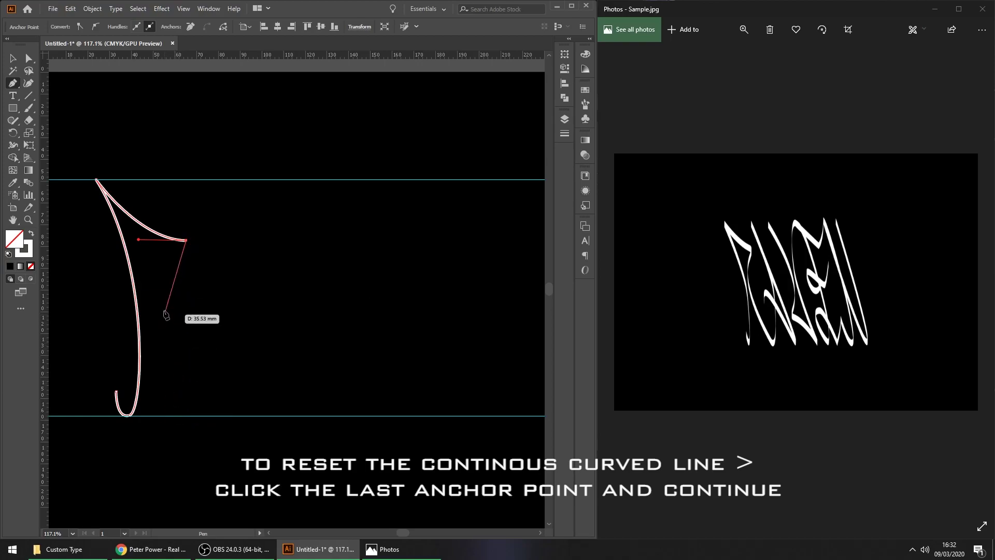
left_click_drag(156, 328, 161, 394)
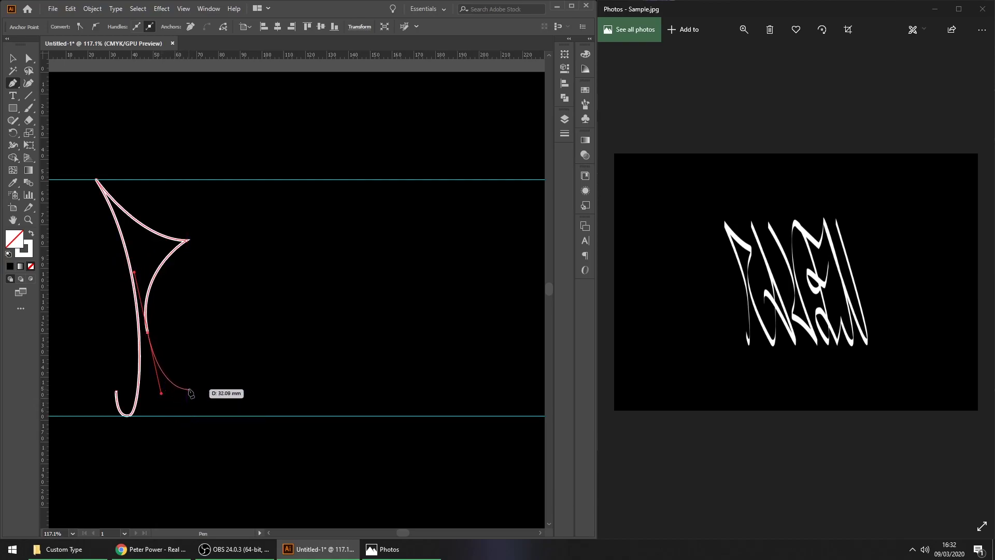
left_click_drag(189, 391, 207, 328)
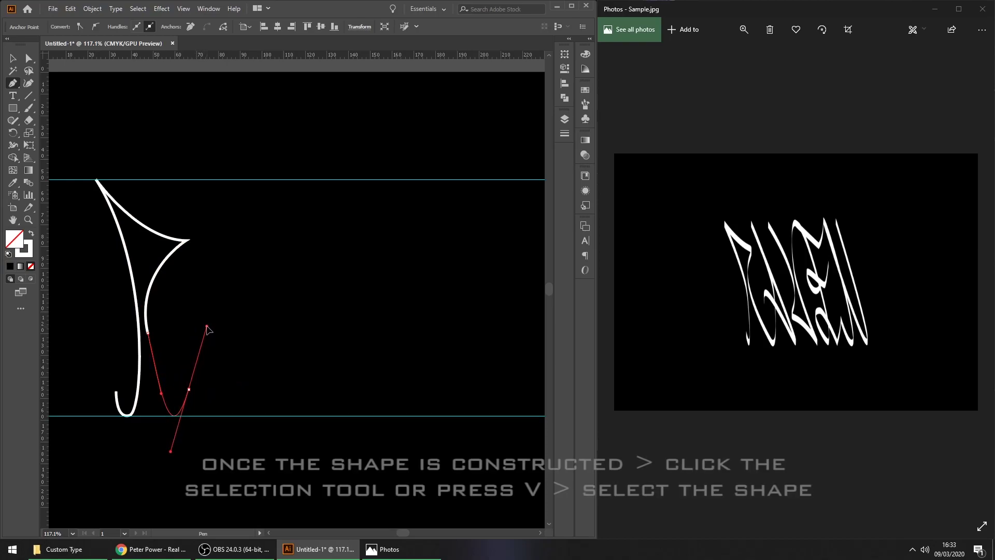
left_click_drag(206, 329, 214, 329)
Step: Select the letter path, apply the 5 pt. Flat calligraphic brush and set its stroke weight to 3 pt
key("v")
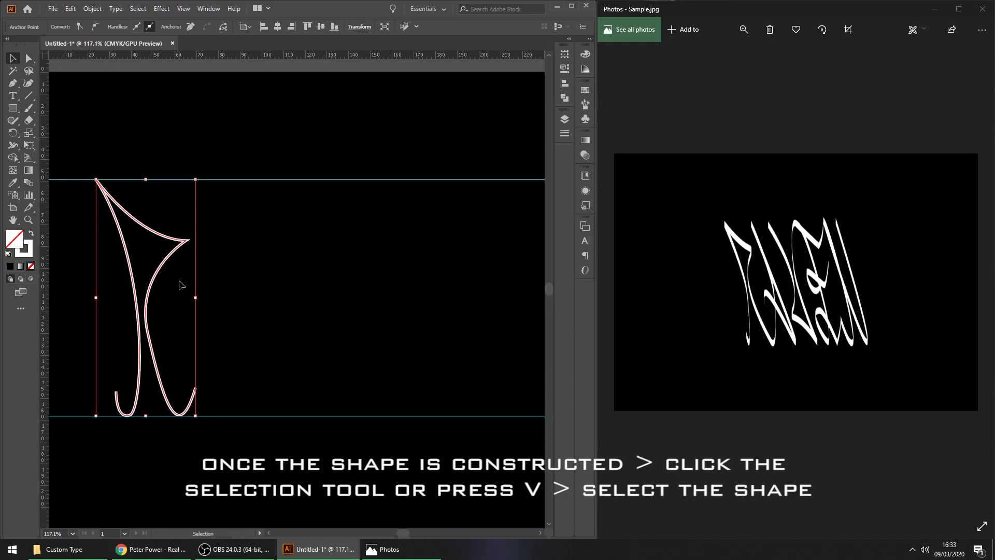
left_click_drag(240, 216, 144, 278)
left_click(273, 28)
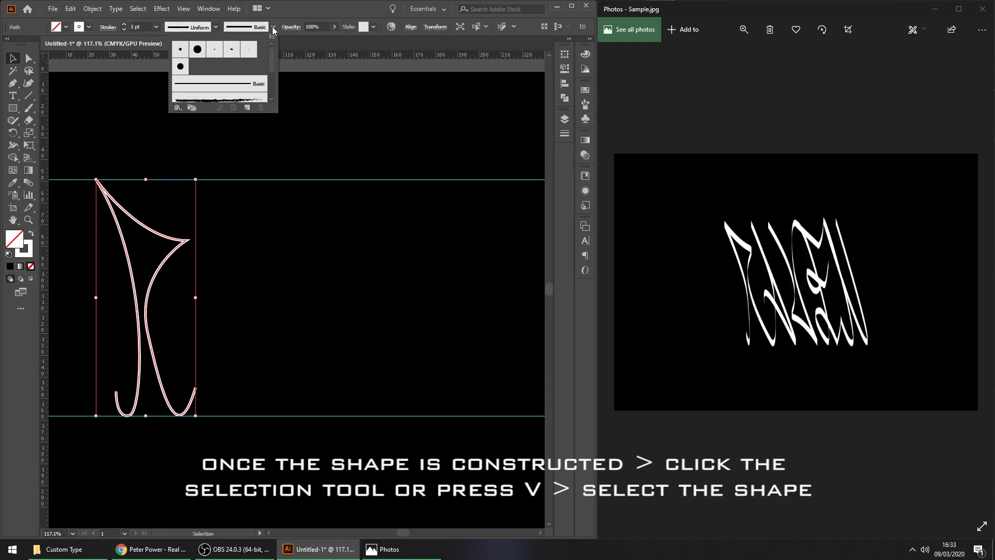
left_click(248, 50)
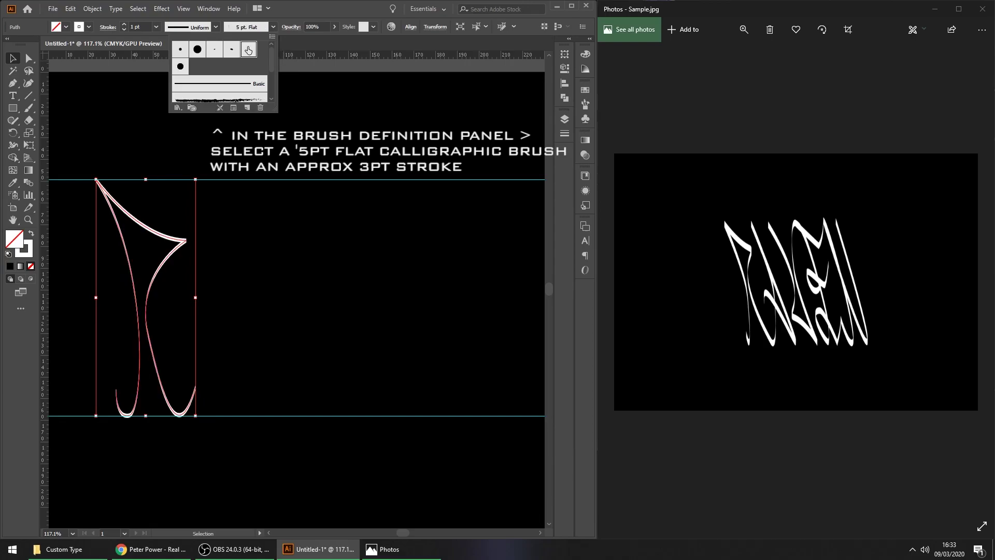
left_click(155, 28)
left_click(155, 28)
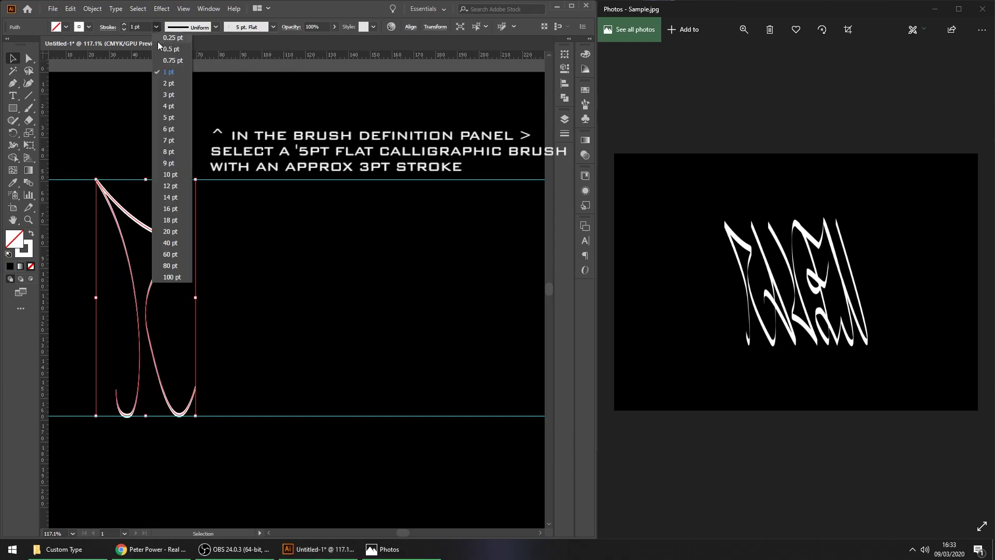
left_click(171, 96)
left_click(226, 284)
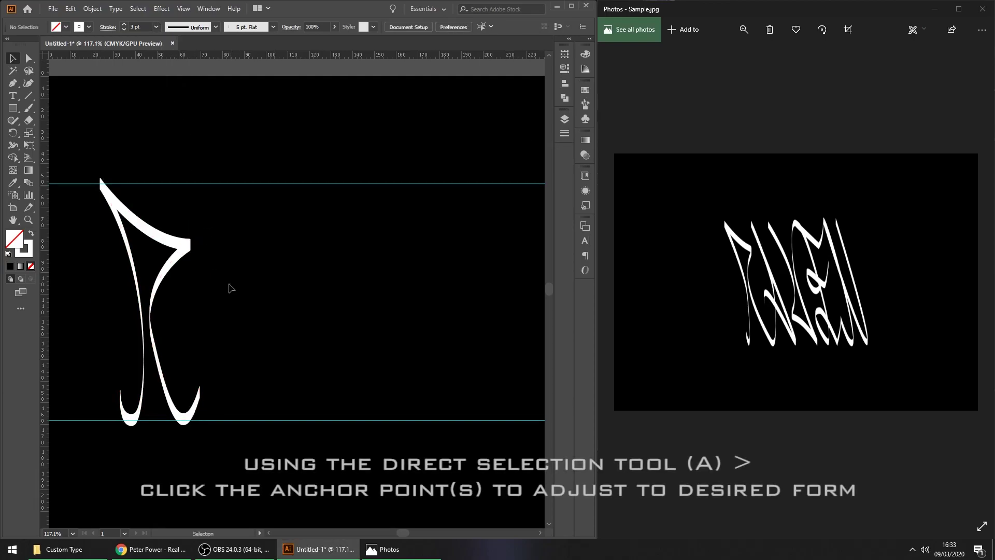
Step: Move the corner anchor of the letter's upper arm inward and slightly up with the Direct Selection tool
key("a")
left_click(189, 246)
left_click(191, 246)
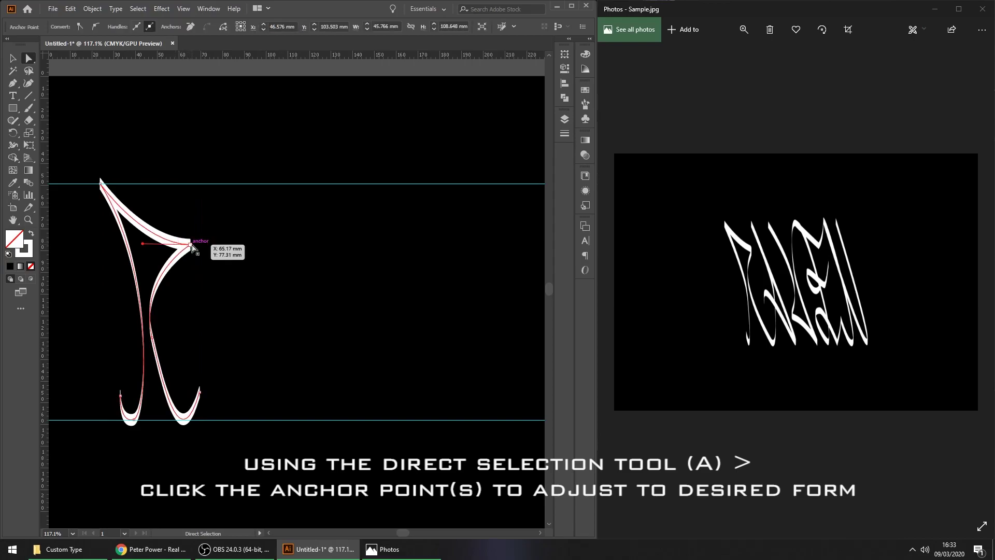
left_click(190, 247)
left_click_drag(191, 247, 133, 235)
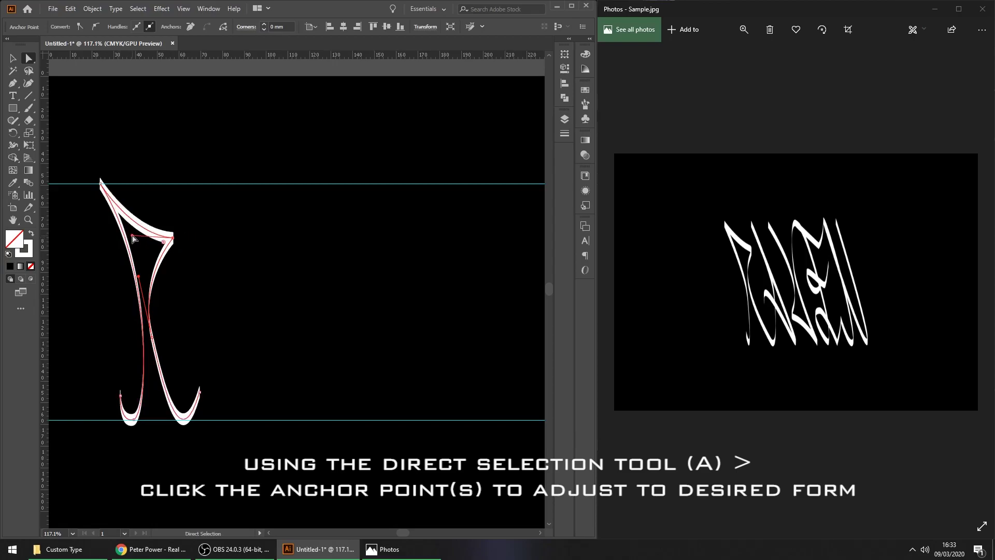
left_click(205, 228)
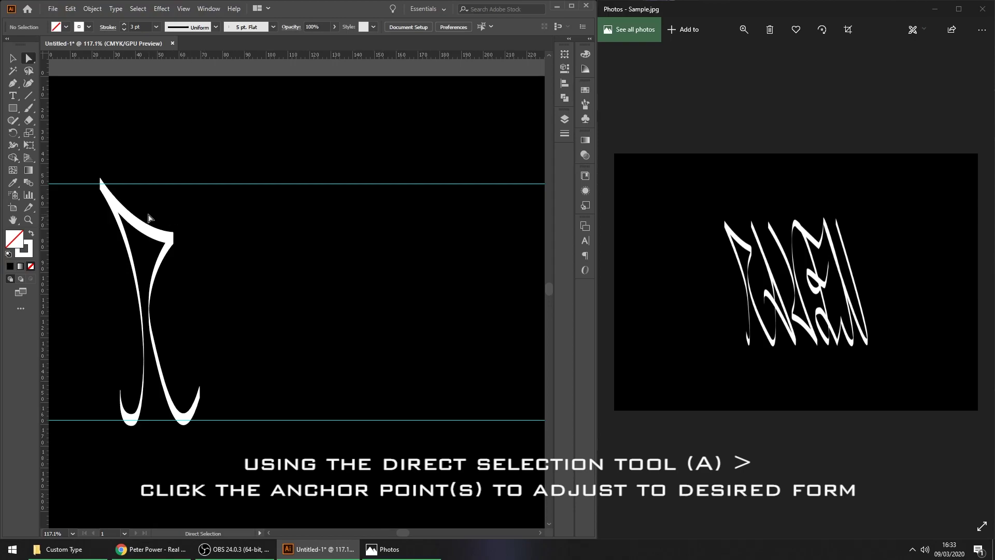
Step: Lower the letter's top anchor so its tip meets the upper guide, and bring the upper arm's corner further inward
left_click(100, 186)
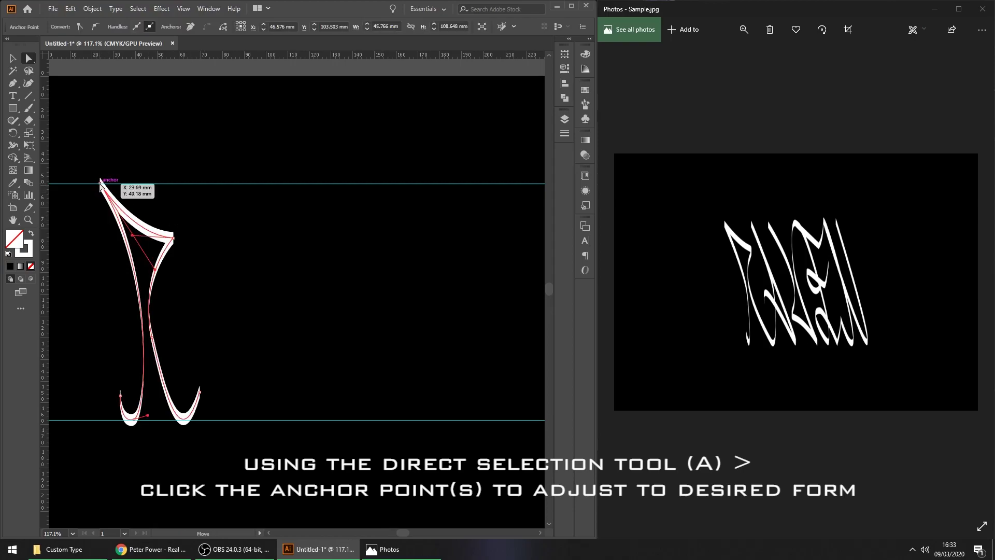
left_click(100, 185)
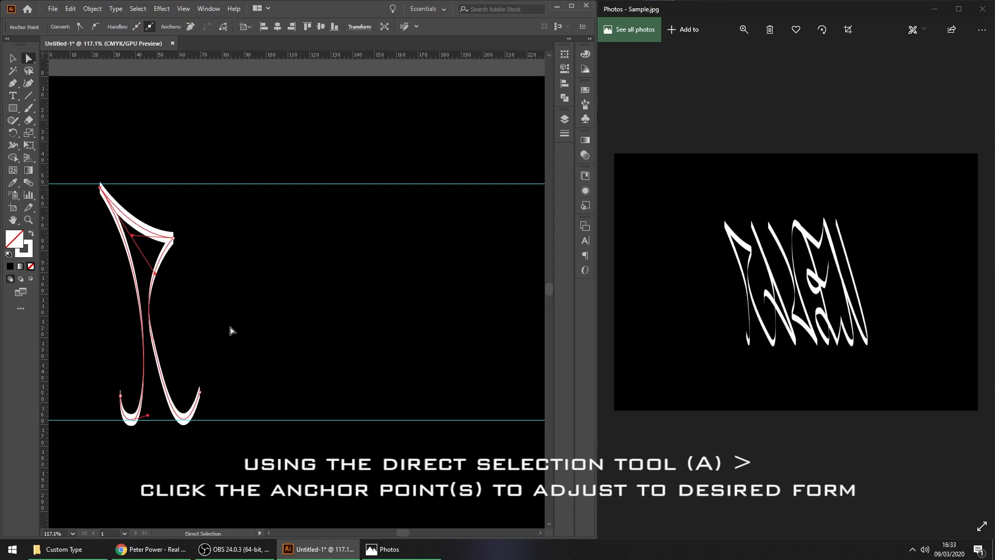
left_click(197, 282)
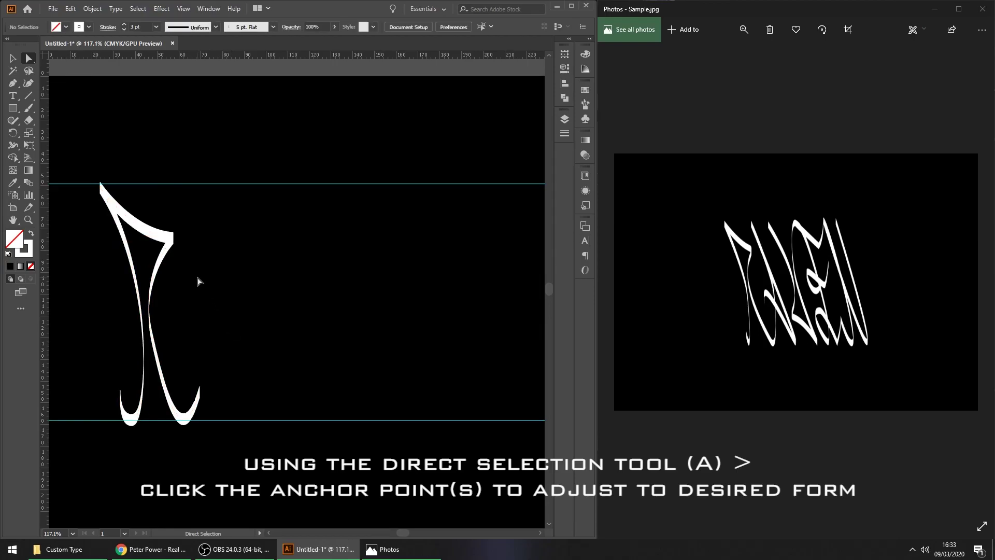
left_click(166, 250)
left_click_drag(173, 239, 143, 238)
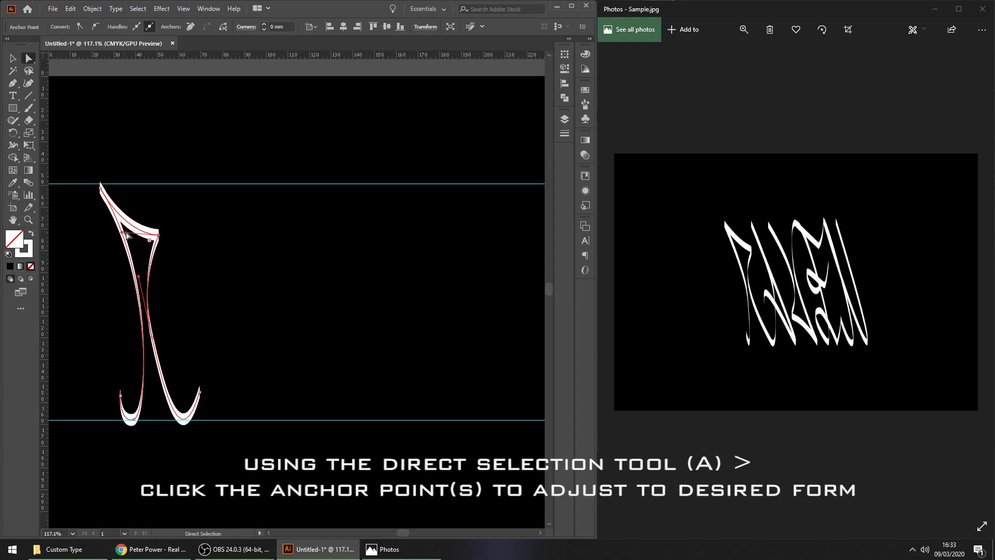
left_click(216, 234)
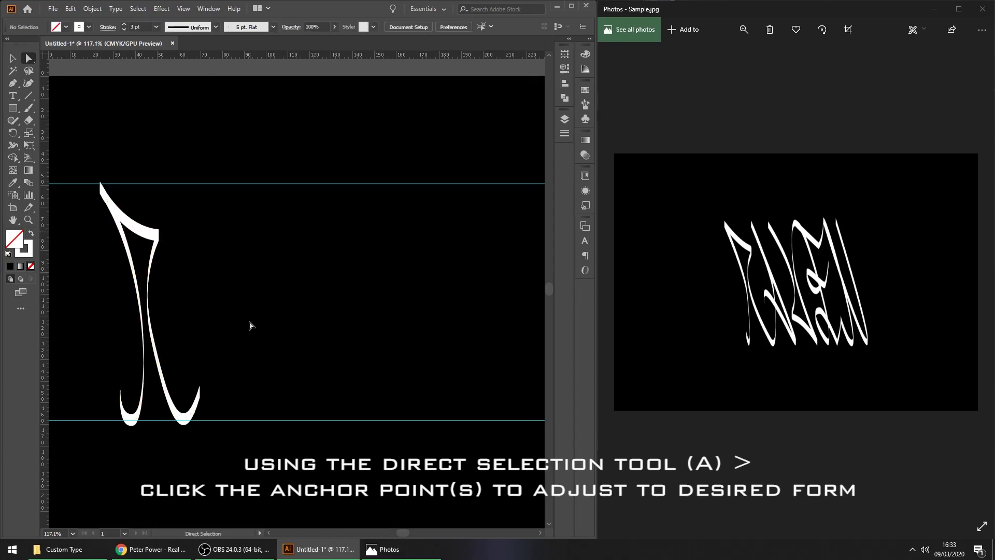
Step: Widen the second leg's end hook by moving its end anchor outward and steepening its handle, and shift the first leg's hook anchor slightly inward
left_click(189, 409)
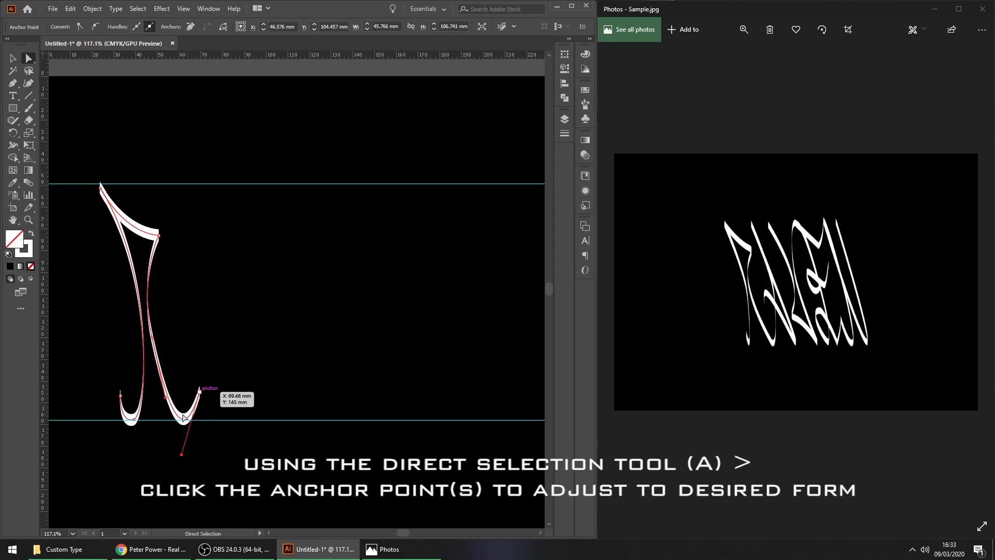
left_click_drag(199, 392, 214, 391)
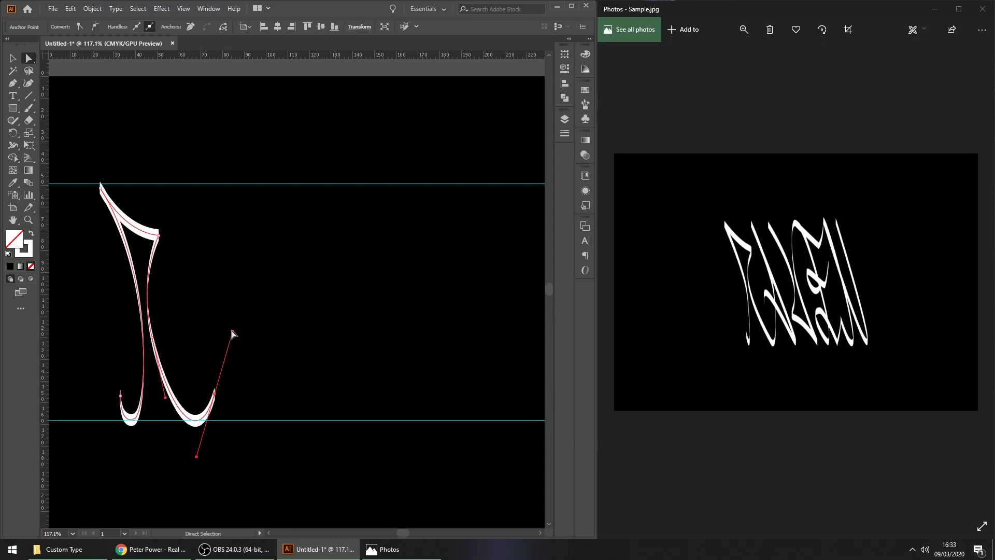
left_click_drag(233, 331, 226, 288)
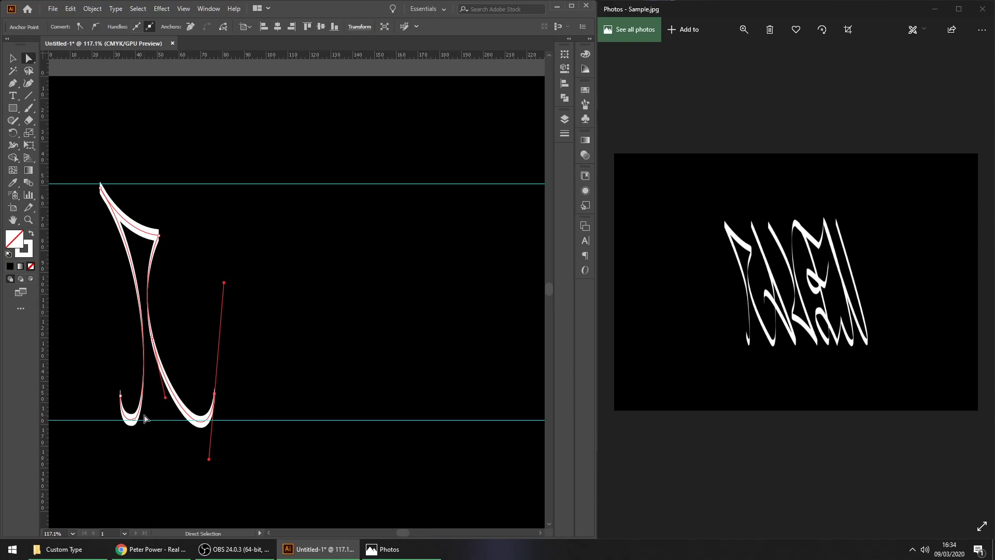
mouse_move(134, 422)
left_mouse_down()
mouse_move(138, 410)
mouse_move(140, 420)
left_mouse_up()
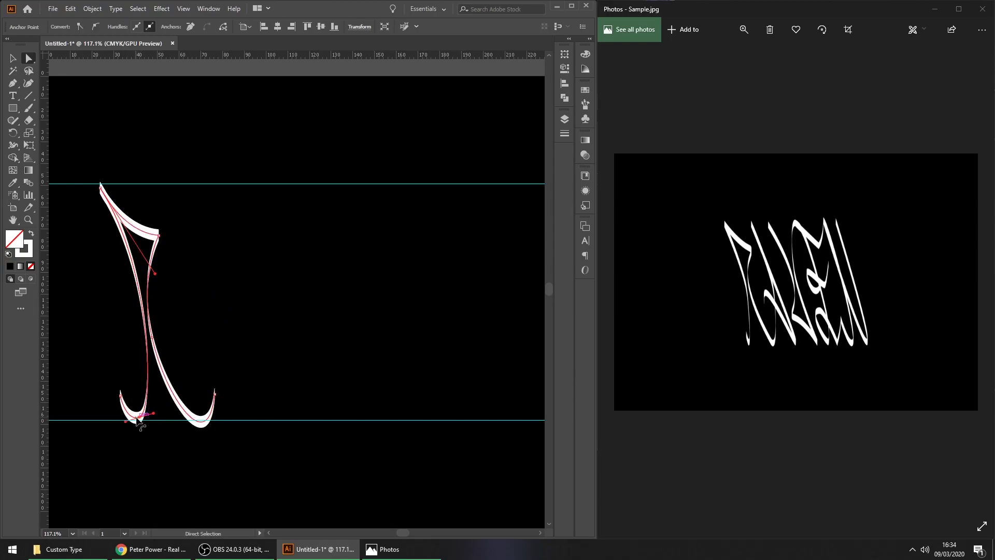
left_click(231, 359)
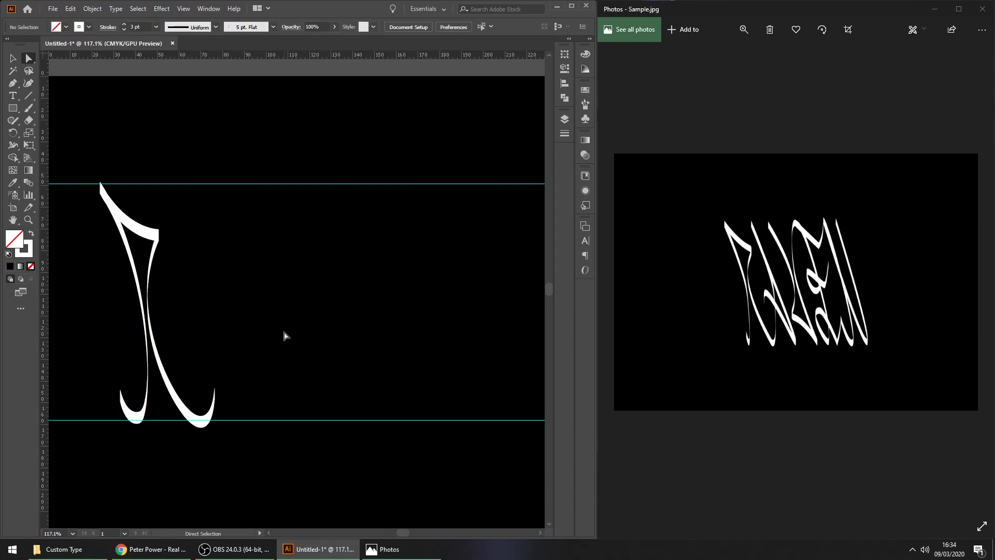
Step: Shorten the lower handle of the second leg's end anchor so the hook rests on the lower guide
left_click(204, 426)
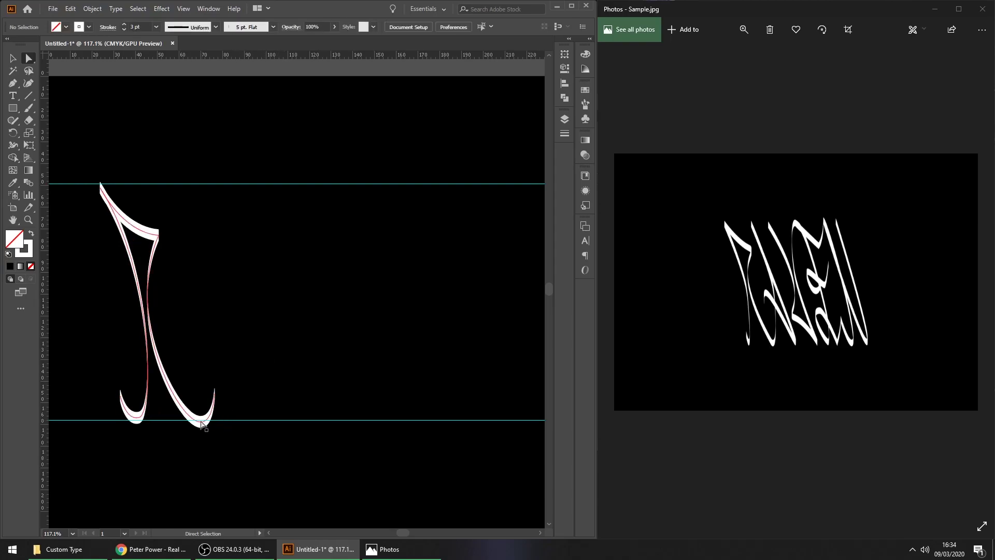
left_click(215, 395)
left_click_drag(210, 460, 210, 447)
left_click(257, 327)
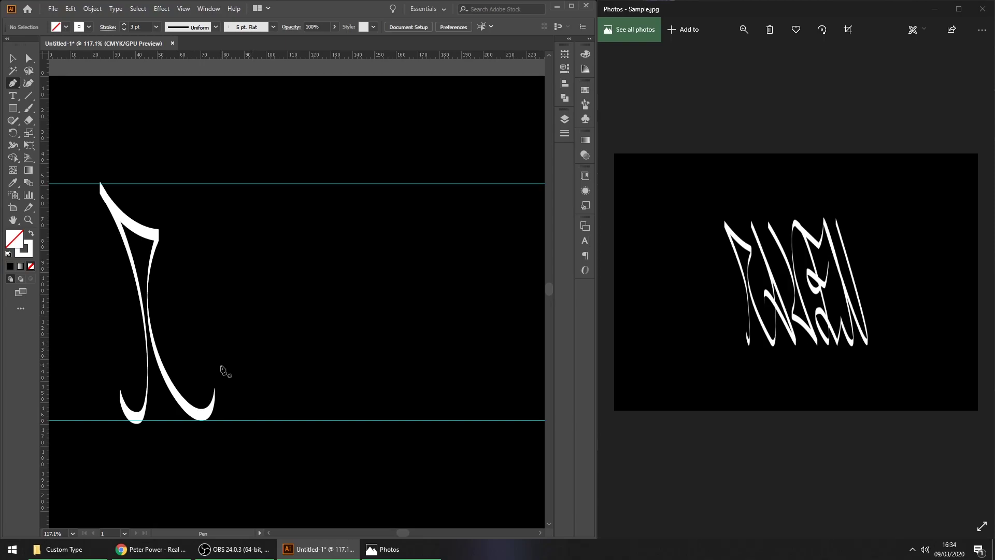
Step: Select the finished letter and rename its path R inside the Type layer
left_click(151, 318)
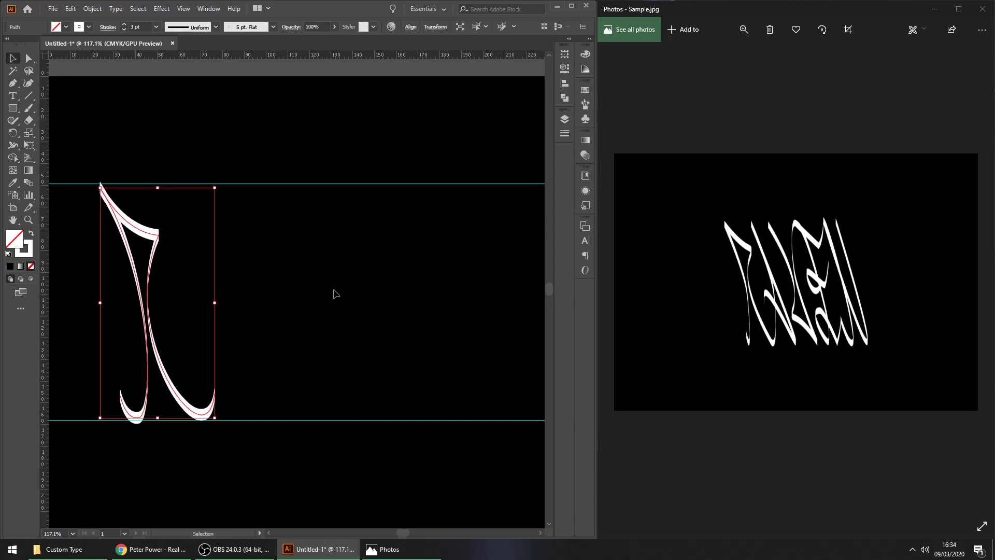
left_click(209, 9)
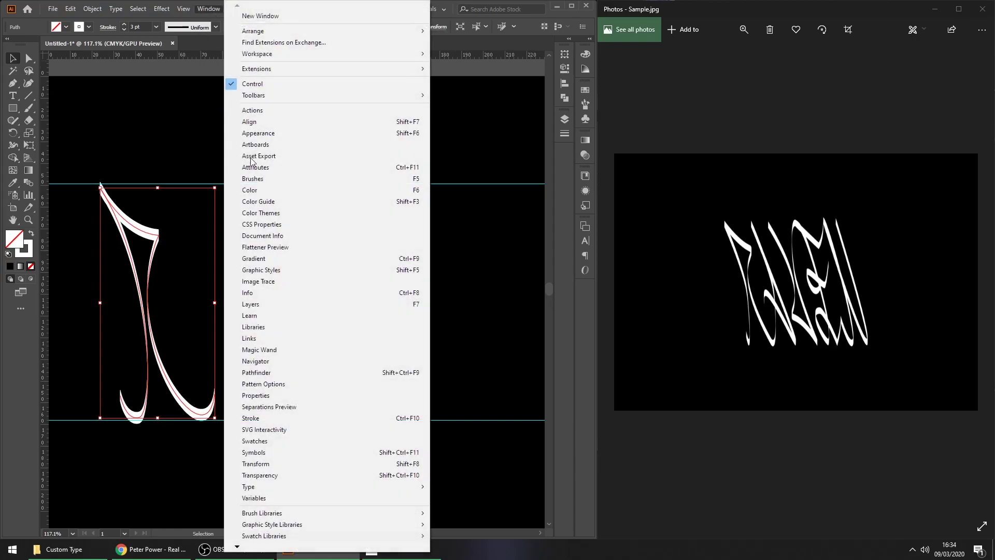
left_click(256, 304)
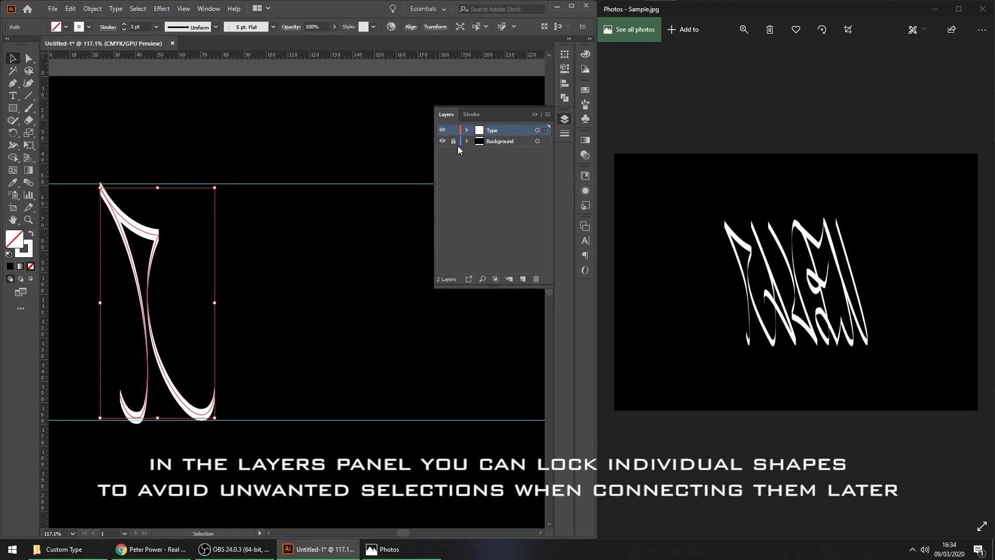
left_click(467, 130)
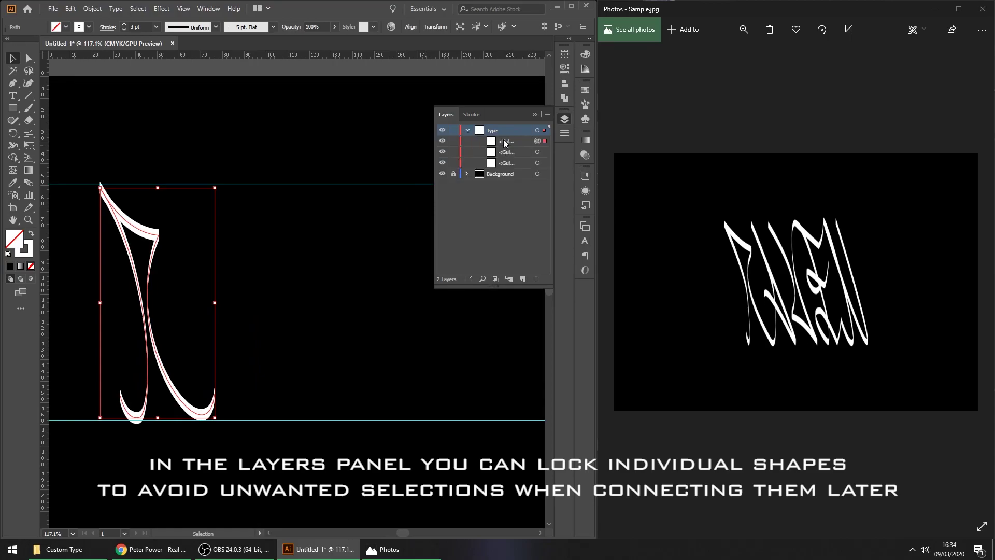
left_click(506, 142)
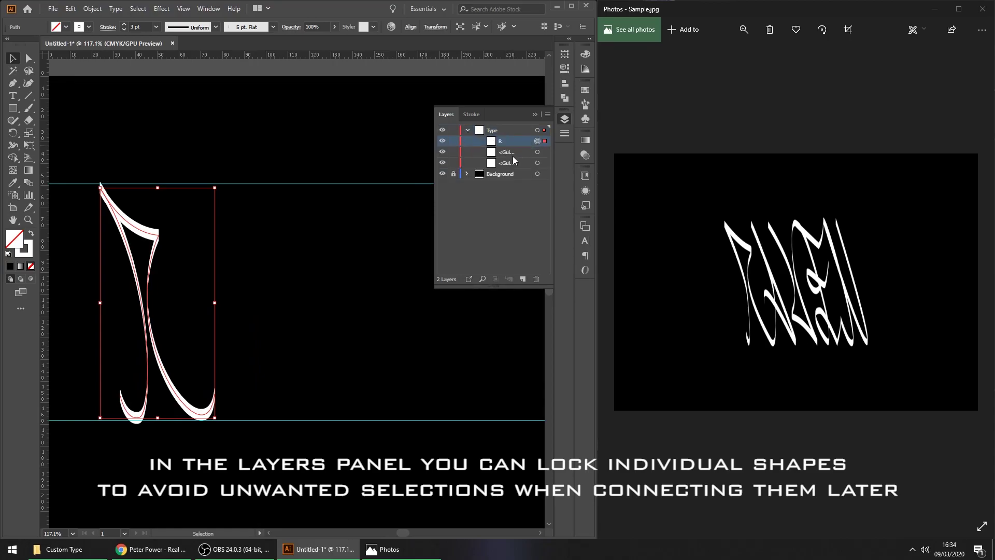
Step: Lock the R path and both guides in the Type layer, and collapse the layer list
left_click(454, 141)
left_click(452, 153)
left_click(453, 163)
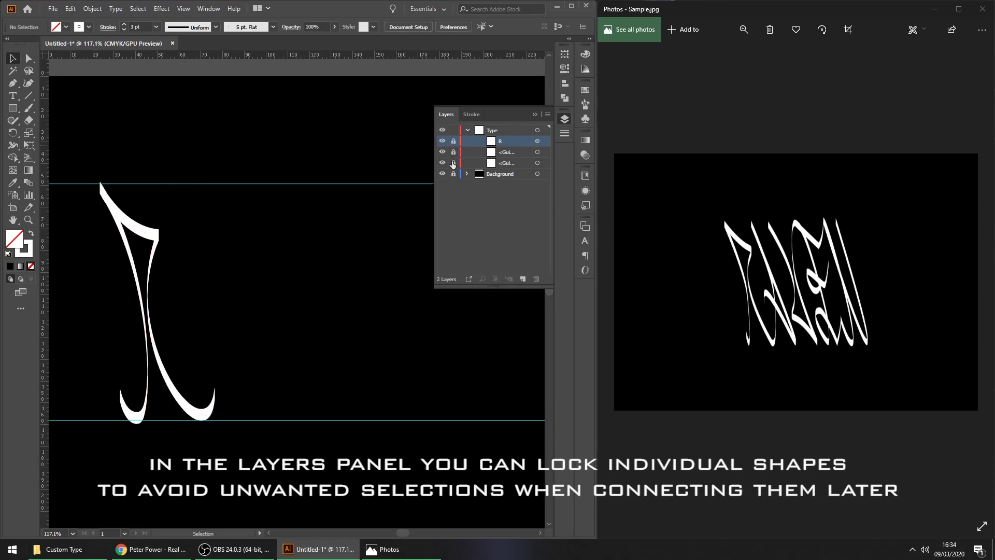
left_click(533, 113)
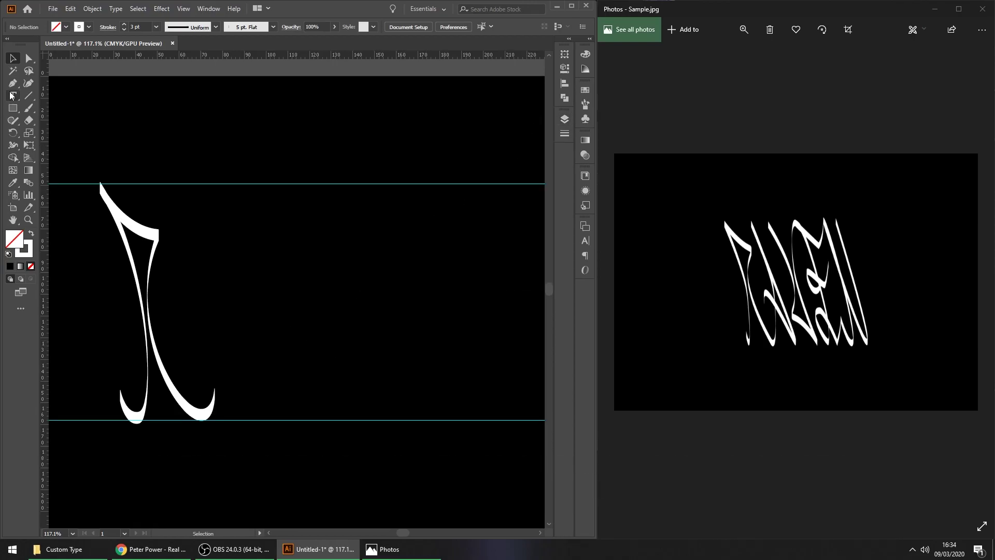
Step: Draw the second letter with the Pen tool from R's end hook up to the upper guide, down to the lower guide, and back as a curved crossbar
left_click(214, 388)
left_click_drag(170, 183, 115, 77)
left_click_drag(261, 413, 220, 363)
left_click_drag(183, 327, 146, 328)
key("ctrl+z")
key("ctrl+z")
left_click_drag(167, 316, 118, 322)
Step: Apply the 5 pt. Flat calligraphic brush to the second letter and set its stroke weight to 3 pt
key("v")
left_click(273, 27)
left_click(248, 48)
left_click(156, 27)
left_click(174, 95)
left_click(317, 290)
Step: Raise the second letter's bottom corner anchor onto the lower guide and refine the handles of its crossbar curve
key("a")
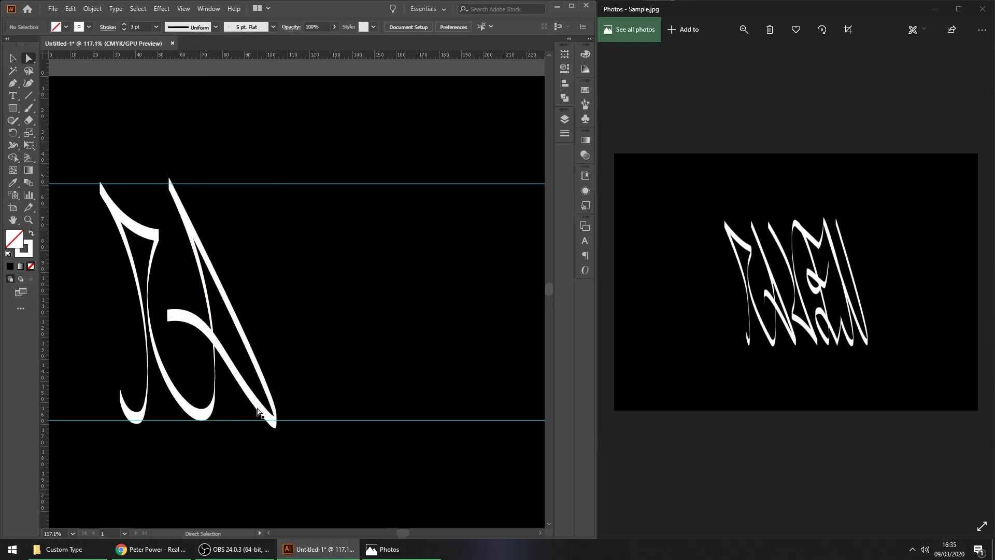
left_click(275, 413)
scroll(211, 397, "up", 2)
left_click(307, 430)
left_click_drag(228, 339, 232, 330)
left_click_drag(307, 430, 308, 418)
left_click(330, 289)
left_click(307, 418)
left_click_drag(215, 248, 227, 226)
left_click_drag(137, 260, 143, 248)
left_click(315, 264)
Step: Extend the free end of the second letter's crossbar with a small downward hook
scroll(313, 265, "down", 3)
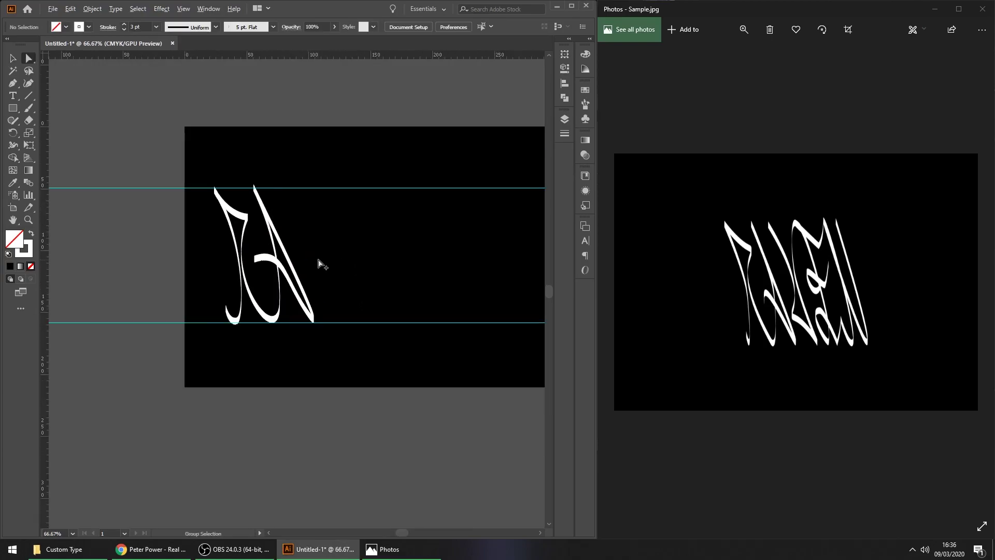
scroll(275, 254, "up", 3)
key("p")
scroll(415, 238, "down", 2)
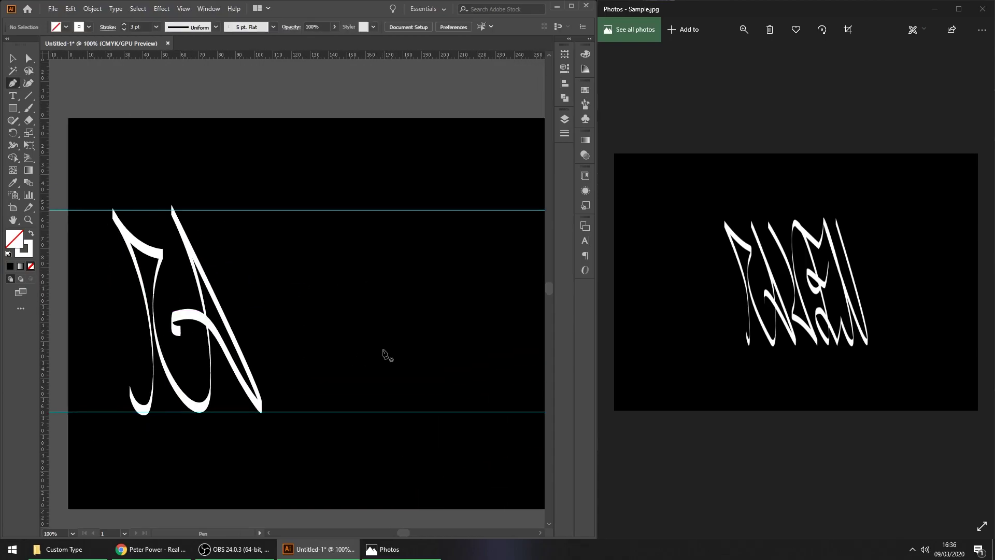
left_click(203, 210)
key("ctrl+z")
key("ctrl+z")
Step: Lock the second letter's path and rename it in the Type layer
key("v")
left_click(237, 363)
key("ctrl+2")
left_click(565, 119)
double_click(506, 139)
left_click(534, 115)
Step: Draw the third letter with the Pen tool: curve from the upper guide down to a corner, on to a lower-guide point, and back up
key("p")
left_click(199, 210)
left_click_drag(246, 355, 230, 407)
left_click_drag(310, 401, 318, 433)
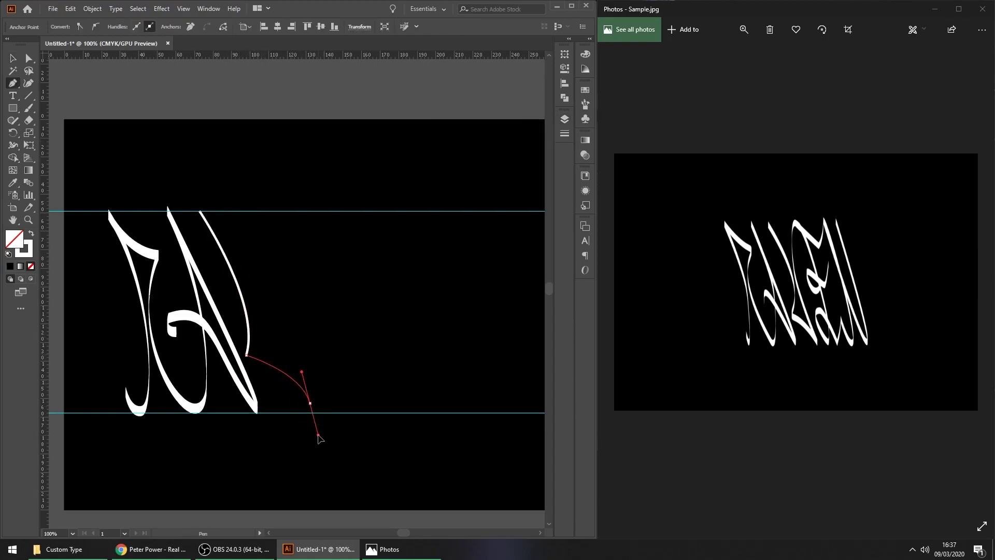
mouse_move(272, 212)
left_mouse_down()
mouse_move(333, 138)
mouse_move(366, 166)
mouse_move(311, 130)
mouse_move(326, 107)
left_mouse_up()
Step: Give the third letter the 5 pt. Flat calligraphic brush and a 3 pt stroke weight
key("v")
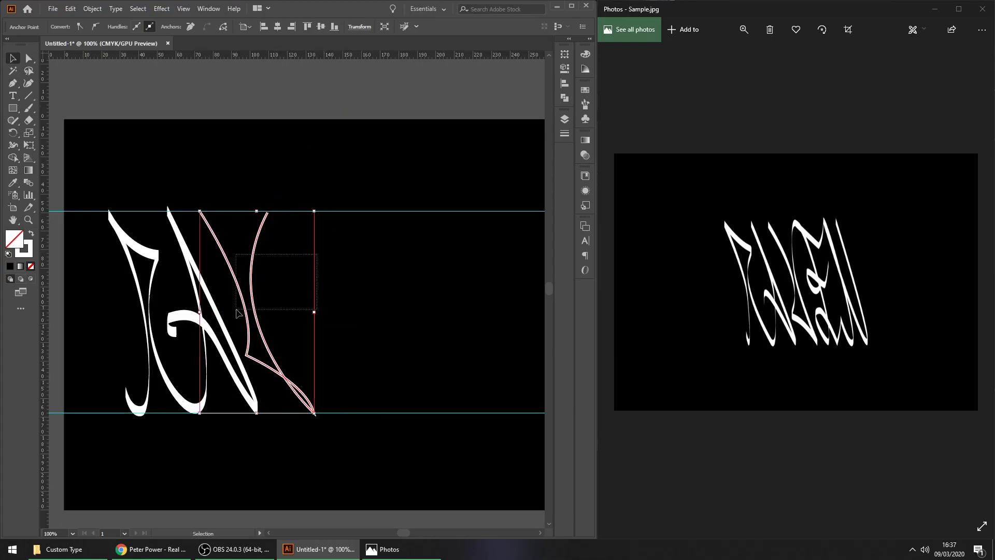
left_click(273, 27)
left_click(249, 50)
left_click(156, 27)
left_click(171, 95)
left_click(355, 363)
Step: Adjust the third letter's lower anchors and handles so its bottom point ends at the lower guide
key("a")
left_click(314, 413)
key("ctrl+plus")
key("ctrl+plus")
left_click_drag(368, 473, 339, 464)
left_click_drag(373, 409, 345, 416)
key("v")
left_click_drag(392, 459, 376, 460)
left_click_drag(265, 460, 265, 456)
left_click(396, 337)
left_click_drag(399, 335, 420, 366)
Step: Draw the fourth letter with the Pen tool: an angled top arm, a long curved stem, a small loop at the lower guide and a rising tail
key("ctrl+minus")
key("ctrl+minus")
left_click_drag(367, 267, 288, 263)
scroll(353, 249, "up", 3)
key("p")
left_click(564, 118)
left_click(313, 229)
left_click(259, 228)
left_click_drag(332, 414, 418, 472)
left_click_drag(357, 343, 375, 304)
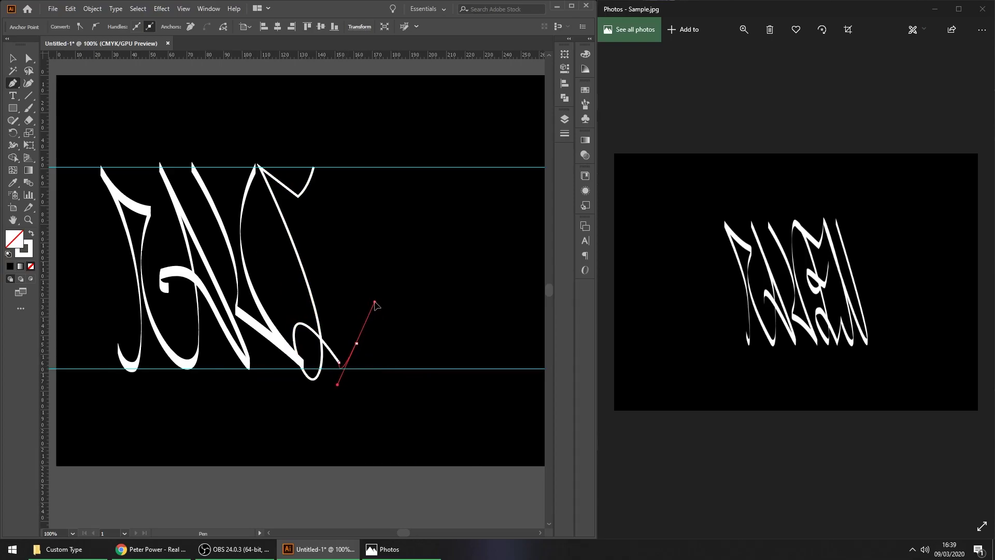
left_click_drag(380, 255, 381, 249)
key("v")
left_click_drag(409, 265, 394, 306)
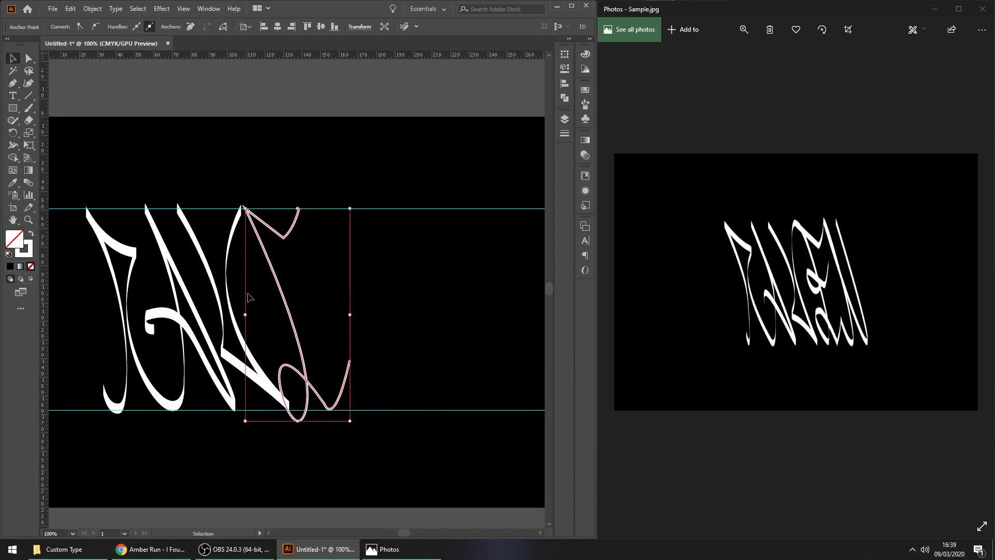
Step: Style the fourth letter's path with the 5 pt. Flat calligraphic brush at 3 pt stroke weight
left_click(273, 26)
left_click(247, 49)
left_click(156, 27)
left_click(175, 97)
left_click_drag(384, 364, 383, 379)
scroll(317, 380, "up", 1)
Step: Reshape the fourth letter's lower loop and tail through their anchors and handles so they rest on the lower guide
key("a")
left_click_drag(287, 463, 319, 427)
left_click_drag(336, 357, 340, 376)
left_click(327, 437)
scroll(339, 476, "up", 3)
left_click_drag(347, 482, 372, 460)
left_click(202, 264)
left_click_drag(202, 265, 339, 463)
Step: Lock the fourth letter's path in the Type layer
scroll(339, 461, "down", 2)
scroll(357, 329, "down", 3)
scroll(350, 349, "up", 1)
key("v")
left_click(564, 119)
left_click(452, 140)
left_click(565, 119)
Step: Draw the fourth letter's middle stroke with the Pen tool as a loop crossing the stem and ending in a short rising tail
key("p")
left_click_drag(253, 363, 283, 401)
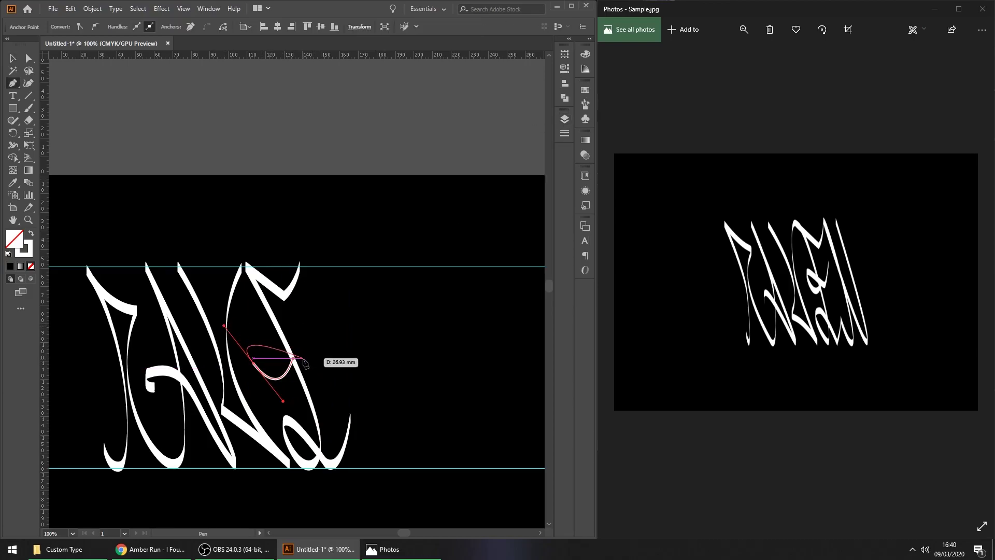
key("v")
Step: Apply the 5 pt. Flat brush and a 3 pt stroke weight to the fourth letter's middle stroke
double_click(315, 342)
left_click(254, 26)
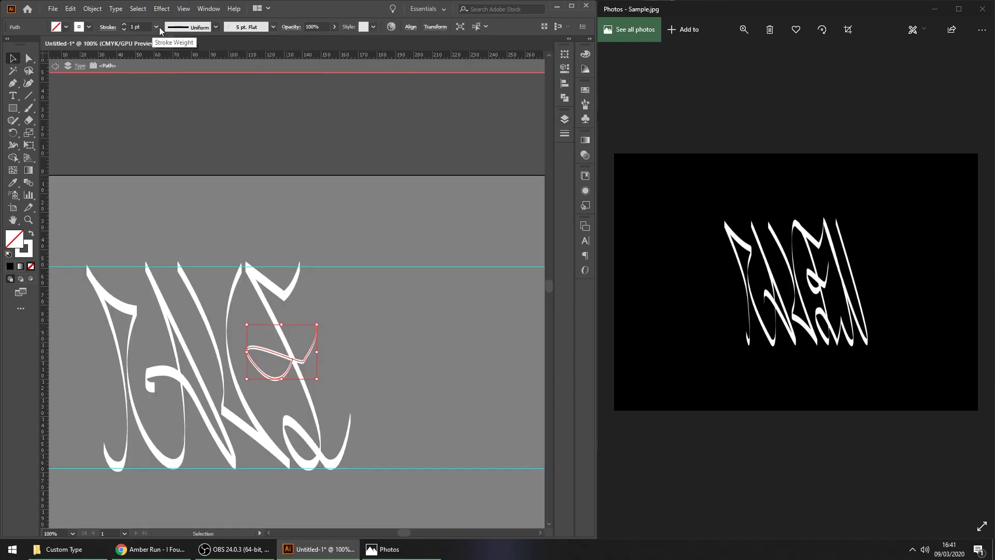
left_click(195, 48)
double_click(377, 371)
Step: Refine the anchors and handles of the fourth letter's middle stroke, shaping its loop, corner and rising tail
key("a")
scroll(300, 365, "up", 3)
left_click(311, 354)
scroll(311, 373, "up", 1)
left_click_drag(311, 390, 319, 394)
left_click(350, 278)
left_click_drag(349, 279, 348, 276)
left_click_drag(345, 219, 355, 218)
left_click_drag(349, 276, 362, 283)
left_click_drag(380, 372, 393, 342)
left_click(368, 344)
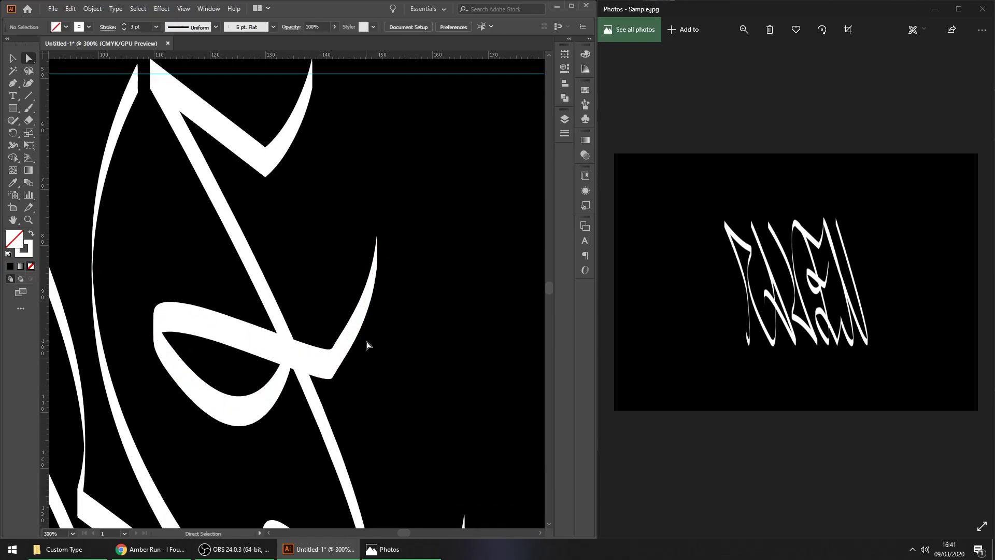
left_click_drag(373, 402, 406, 368)
scroll(383, 372, "down", 3)
scroll(382, 372, "up", 1)
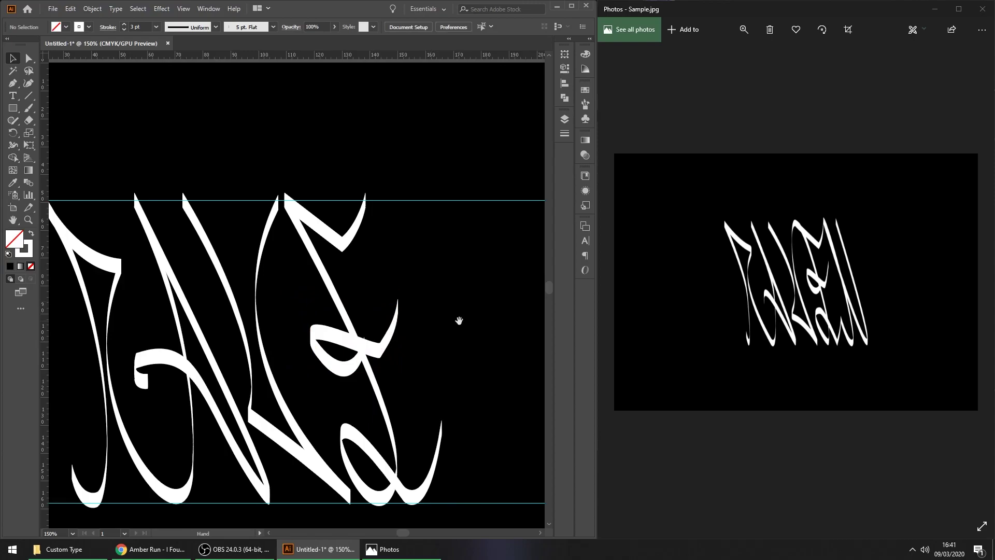
Step: Fine-tune the anchors of the fourth letter's middle stroke around its loop, corner and rising tail
scroll(451, 326, "up", 4)
left_click(429, 336)
left_click_drag(430, 336, 415, 336)
left_click_drag(500, 161, 494, 158)
left_click_drag(431, 307, 454, 296)
left_click(343, 301)
left_click(370, 354)
scroll(362, 317, "down", 6)
left_click_drag(402, 322, 360, 353)
scroll(373, 373, "up", 1)
scroll(373, 381, "down", 1)
key("p")
left_click_drag(368, 395, 384, 402)
scroll(384, 402, "up", 2)
key("v")
left_click_drag(329, 281, 250, 346)
left_click(378, 285)
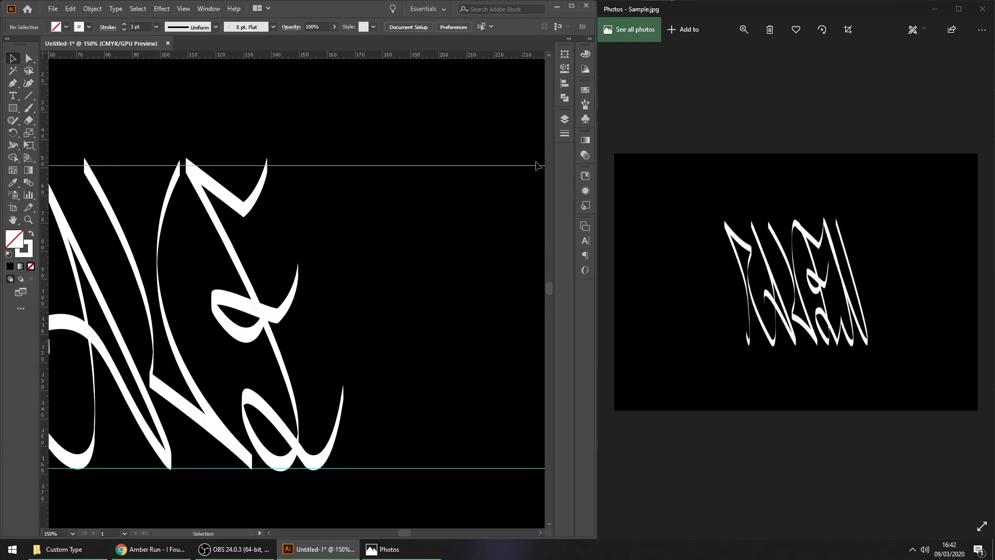
Step: Group the fourth letter's main path with its middle stroke, name the group E and lock it
left_click(564, 119)
left_click(453, 153)
left_click(505, 142)
left_click(287, 302)
left_click(232, 253, "shift")
key("ctrl+g")
double_click(505, 141)
type("E")
key("Return")
left_click(453, 141)
Step: Draw the fifth letter with the Pen tool from the E's lower tail as connected strokes between the guides, ending in an upper hook
left_click_drag(369, 314, 353, 306)
key("p")
left_click(564, 119)
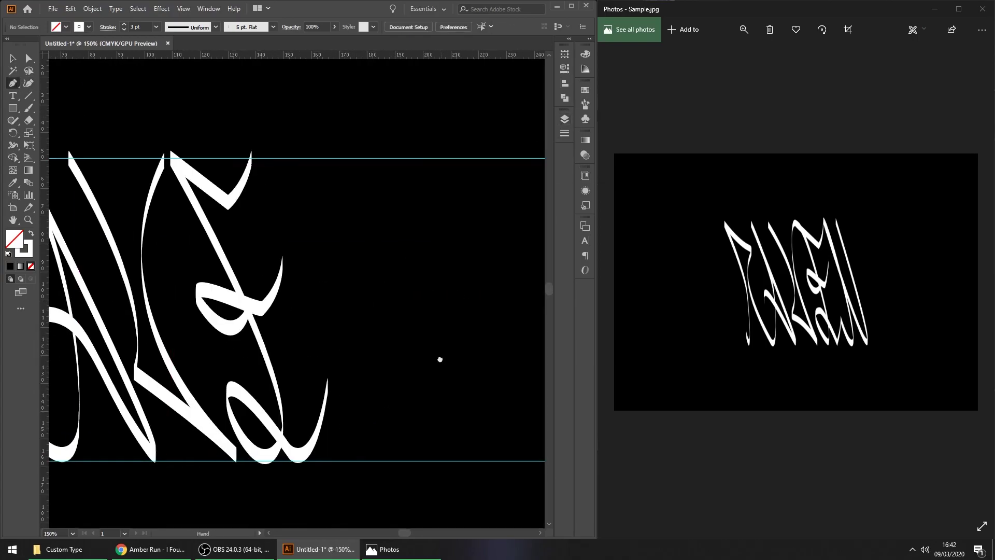
left_click_drag(389, 354, 385, 375)
left_click(323, 397)
left_click_drag(370, 457, 357, 376)
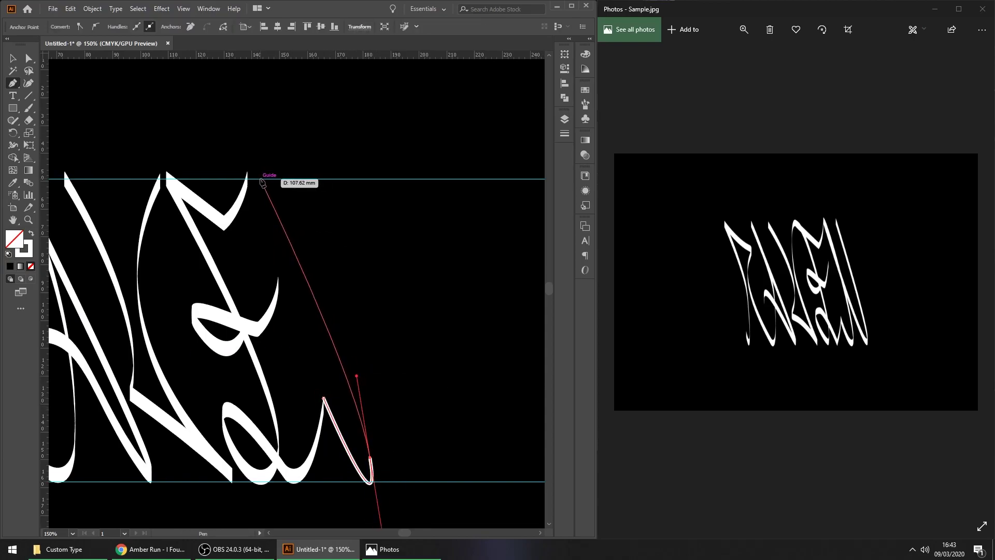
left_click_drag(248, 168, 248, 167)
left_click_drag(349, 338, 304, 333)
left_click_drag(392, 475, 367, 332)
left_click_drag(272, 173, 345, 148)
Step: Set the fifth letter's stroke weight to 3 pt
key("v")
left_click(156, 26)
left_click(168, 95)
left_click(495, 317)
Step: Shift the fifth letter's anchor at the upper guide slightly sideways with the Direct Selection tool
scroll(495, 317, "down", 1)
left_click_drag(422, 317, 434, 334)
scroll(425, 345, "up", 1)
key("a")
left_click_drag(359, 194, 349, 195)
left_click(369, 207)
Step: Refine the anchors and handles of the fifth letter's two turns at the lower guide
scroll(395, 326, "down", 2)
scroll(402, 460, "up", 1)
left_click(438, 415)
left_click_drag(428, 421, 415, 409)
left_click(340, 407)
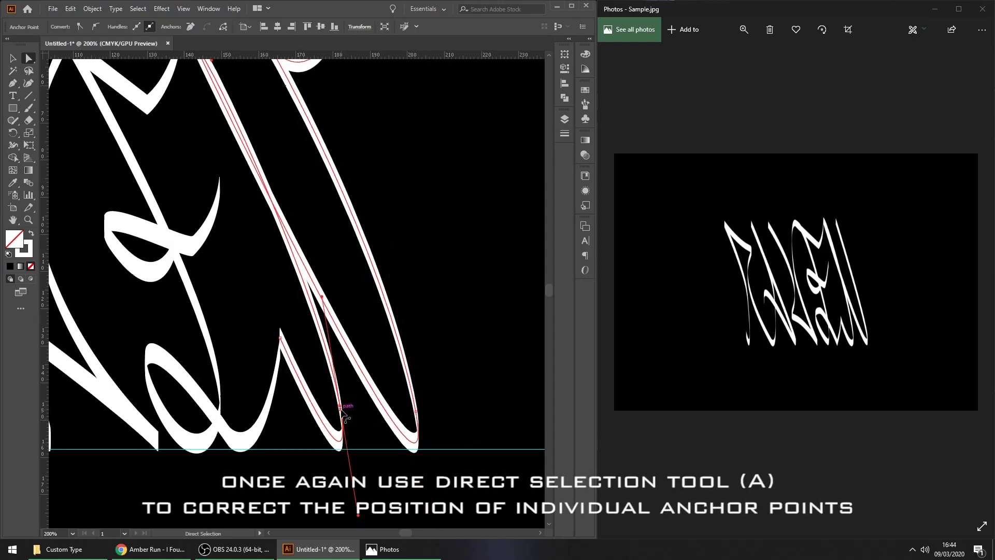
scroll(400, 440, "up", 3)
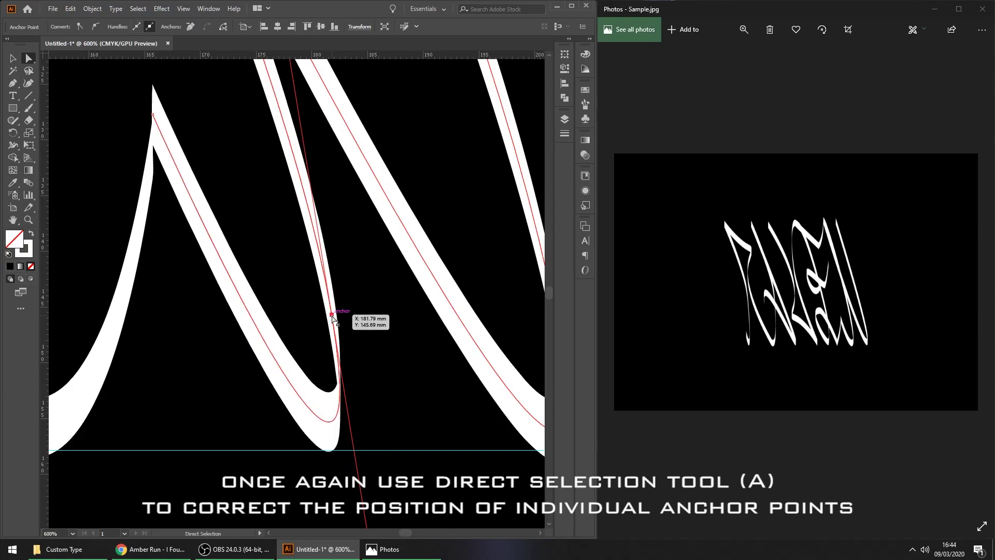
scroll(340, 319, "down", 2)
left_click(344, 348)
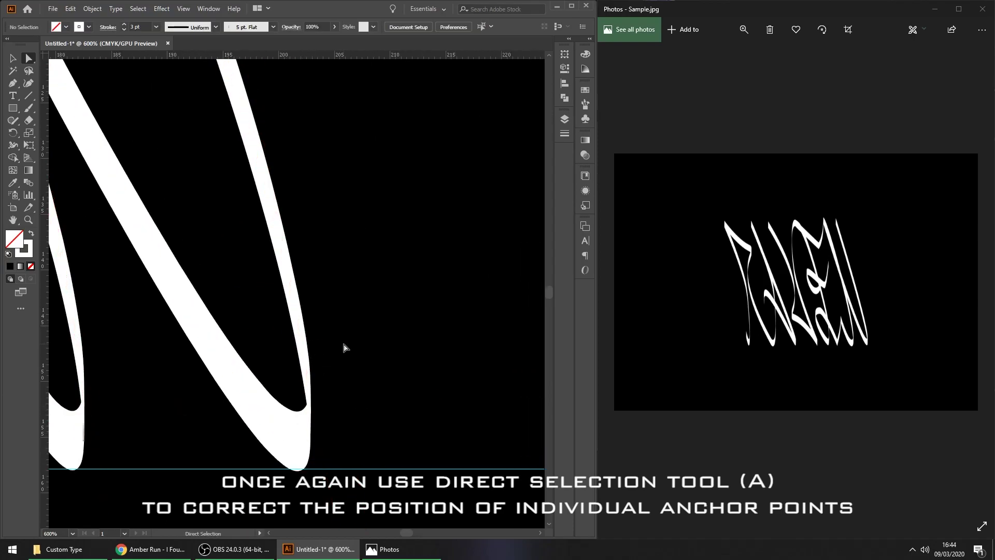
scroll(421, 408, "down", 2)
left_click_drag(420, 408, 445, 452)
scroll(444, 420, "down", 2)
scroll(424, 428, "up", 2)
left_click_drag(384, 399, 401, 417)
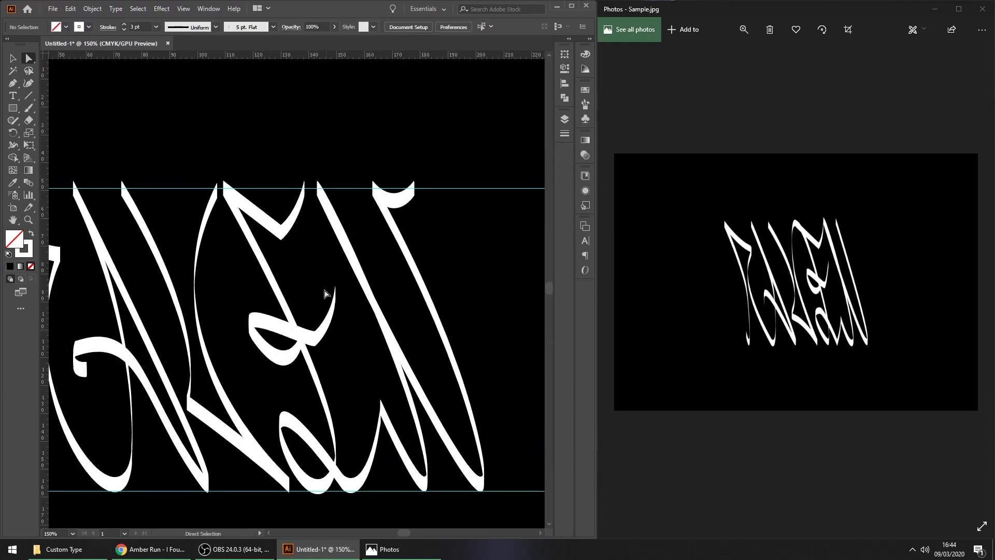
Step: Join the fifth letter's first peak to the tip of the E's upper stroke at the upper guide and adjust its handle
left_click_drag(316, 281, 414, 291)
scroll(414, 291, "up", 4)
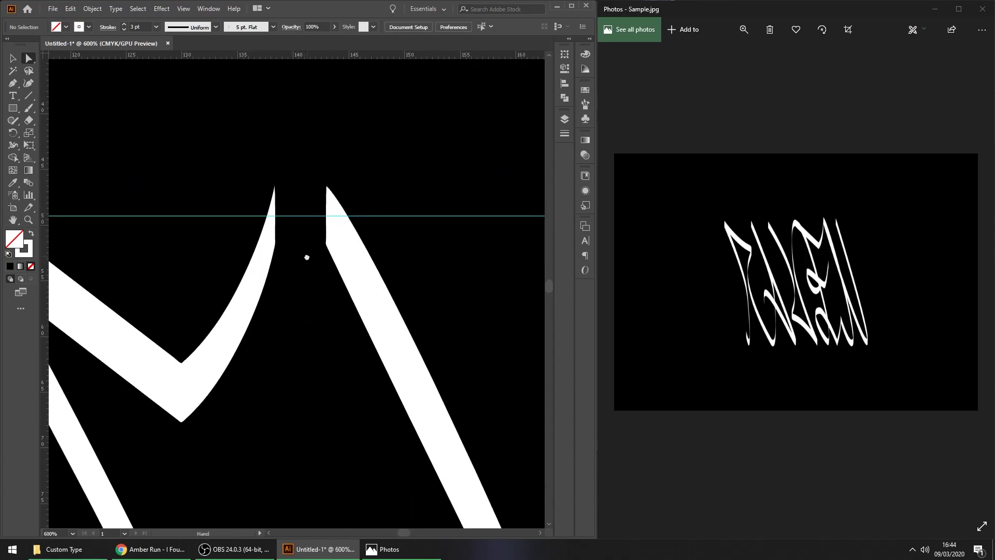
left_click_drag(298, 264, 299, 272)
left_click_drag(330, 224, 277, 227)
scroll(277, 223, "up", 4)
scroll(298, 232, "down", 1)
left_click_drag(407, 341, 410, 338)
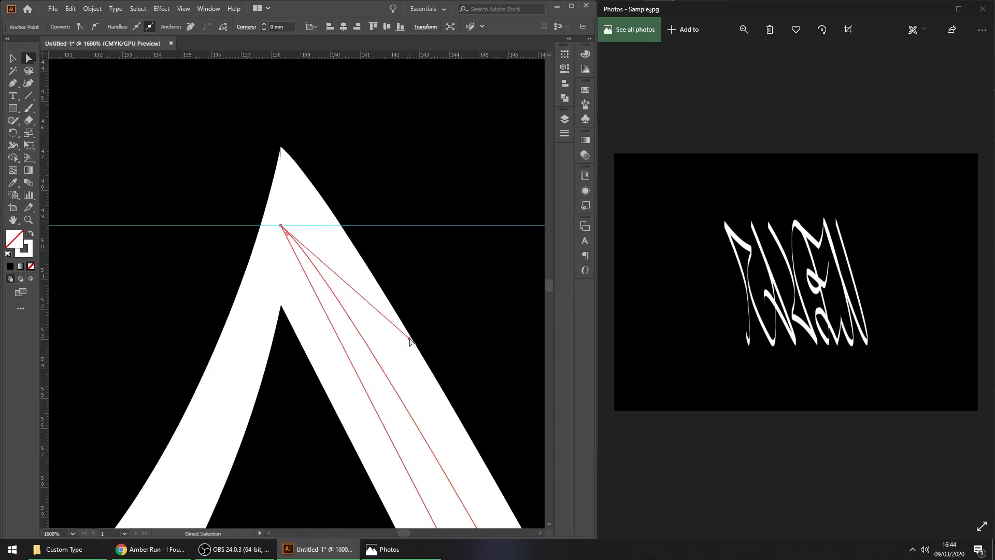
left_click(448, 330)
Step: Shift the anchors and handles of the fifth letter's upper hook toward the letter's first peak
scroll(448, 330, "down", 6)
left_click_drag(502, 349, 311, 210)
scroll(311, 210, "down", 2)
scroll(342, 247, "up", 2)
mouse_move(342, 247)
left_mouse_down()
mouse_move(326, 222)
mouse_move(325, 241)
left_mouse_up()
left_click(318, 170)
left_click_drag(316, 168, 296, 168)
left_click_drag(371, 169, 353, 172)
left_click_drag(380, 136, 362, 141)
left_click(397, 166)
scroll(397, 166, "down", 2)
mouse_move(440, 234)
left_mouse_down()
mouse_move(424, 262)
mouse_move(452, 271)
left_mouse_up()
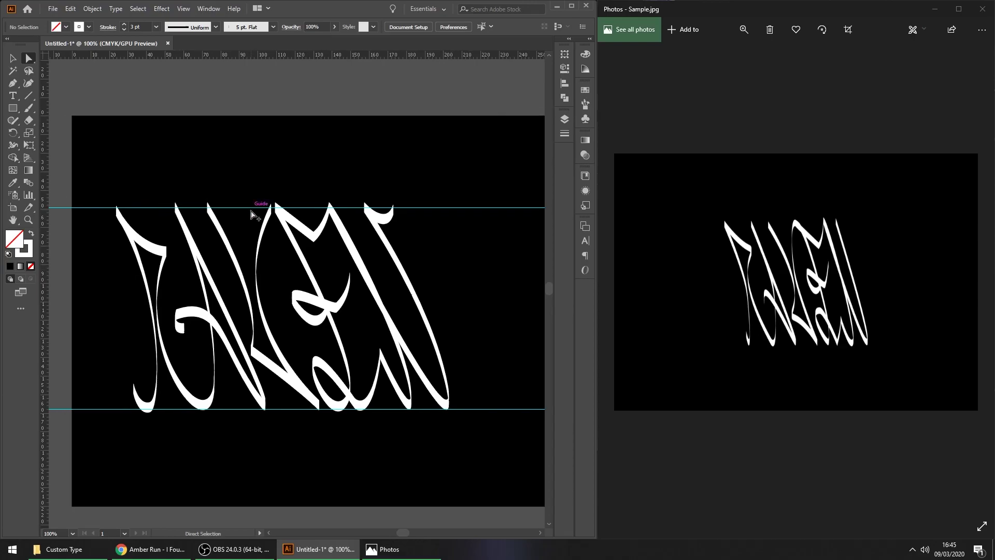
Step: Reshape the fifth letter's first lower turn by adjusting its anchor handle into a tighter corner
scroll(255, 212, "up", 2)
left_click_drag(298, 242, 73, 203)
key("v")
left_click(282, 365)
left_click_drag(448, 335, 467, 292)
key("a")
left_click(311, 363)
left_click_drag(336, 370, 315, 376)
left_click(469, 327)
scroll(468, 327, "down", 3)
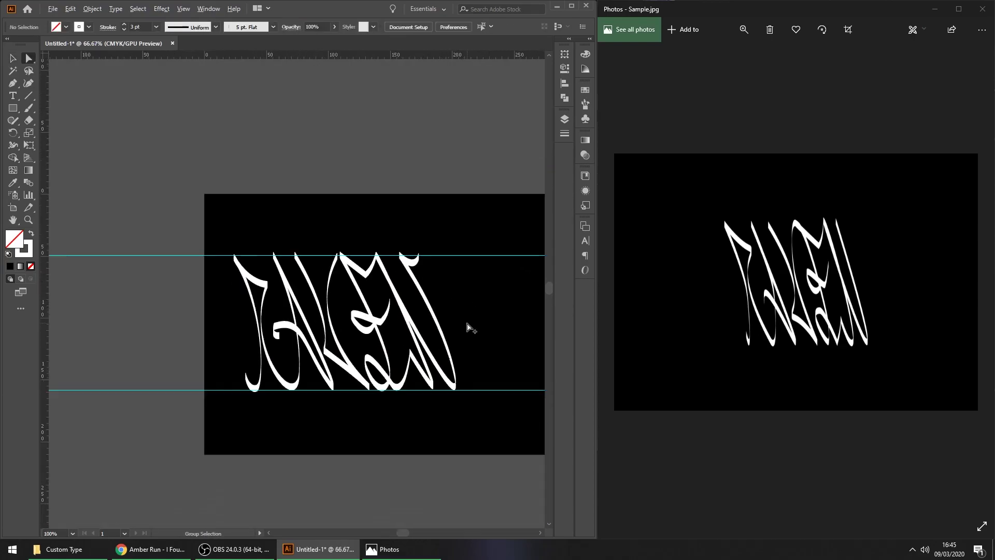
Step: Sharpen the fifth letter's second lower turn by swinging its upper handle outward
scroll(463, 344, "up", 2)
left_click(418, 350)
left_click(449, 445)
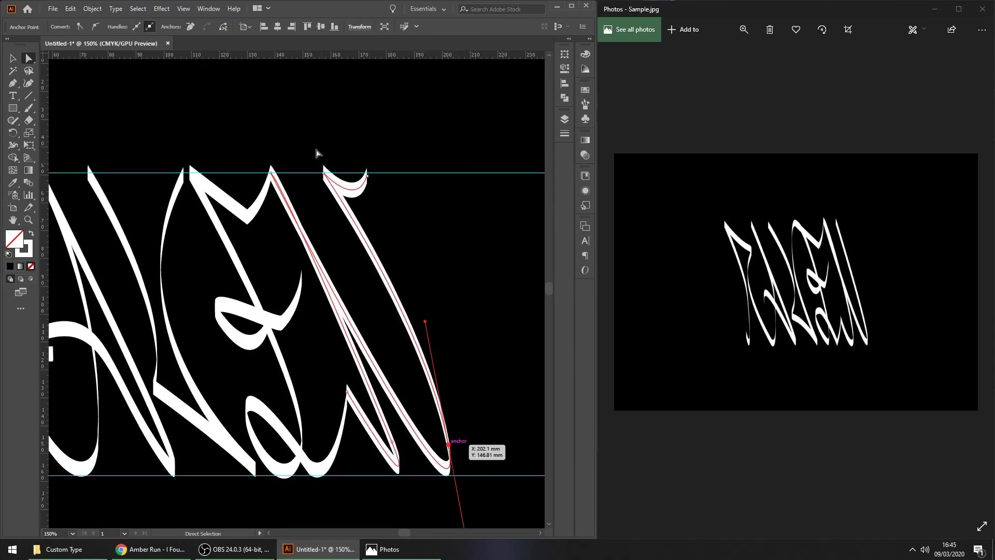
mouse_move(425, 321)
left_mouse_down()
mouse_move(409, 322)
mouse_move(469, 300)
left_mouse_up()
left_click(437, 314)
scroll(450, 307, "down", 3)
scroll(440, 296, "up", 2)
scroll(454, 297, "up", 1)
Step: Rename the fifth letter's path N and lock it, and unlock the V path
key("v")
left_click_drag(482, 297, 422, 335)
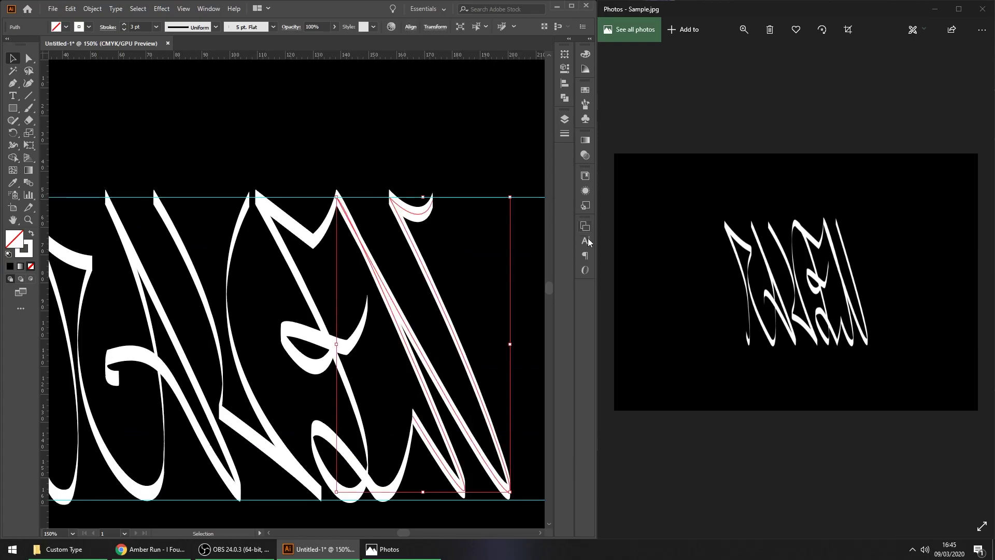
left_click(568, 123)
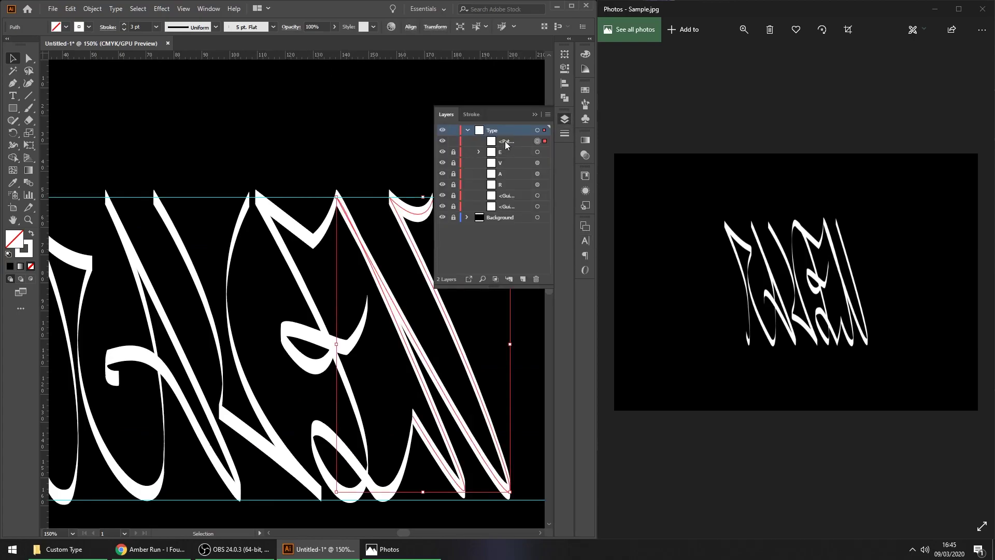
double_click(506, 141)
type("N")
key("Return")
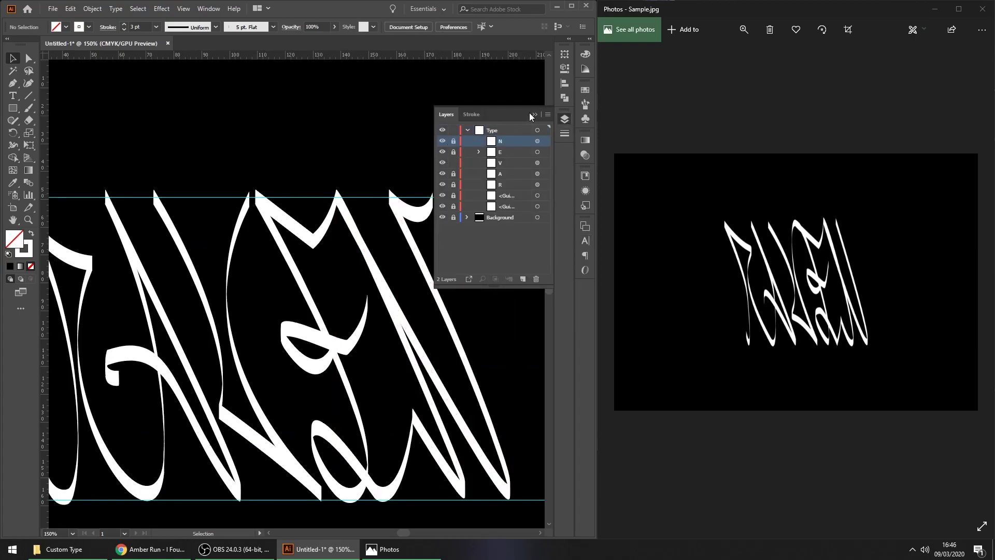
left_click(535, 114)
Step: Move the V's upper end anchor onto the E's top corner at the upper guide so the two letters join
left_click_drag(242, 234, 304, 240)
key("p")
scroll(300, 204, "up", 6)
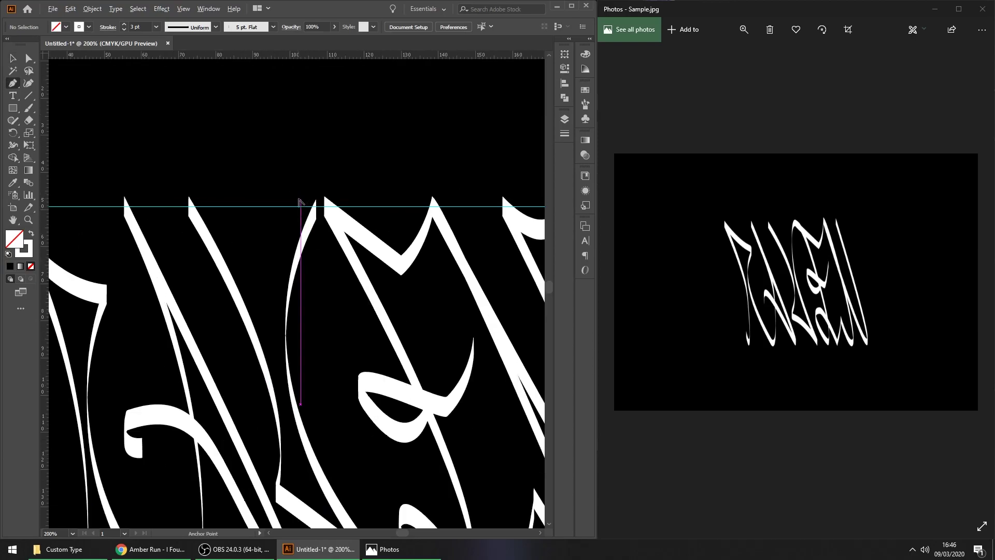
left_click(28, 60)
scroll(306, 300, "up", 1)
mouse_move(296, 304)
left_mouse_down()
mouse_move(313, 298)
mouse_move(283, 300)
left_mouse_up()
left_click(264, 318)
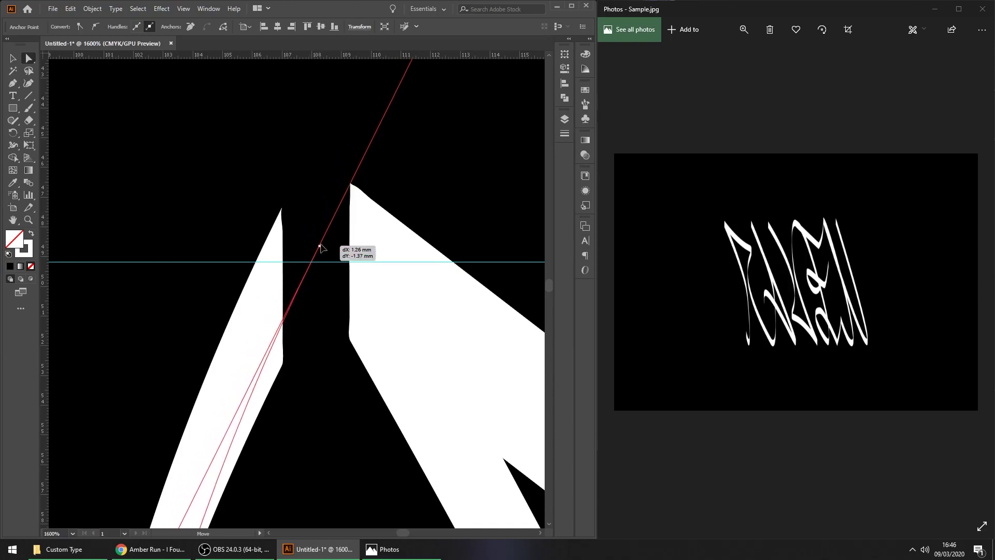
scroll(310, 275, "up", 2)
scroll(311, 277, "down", 1)
left_click_drag(311, 276, 327, 313)
scroll(391, 228, "down", 2)
scroll(356, 325, "down", 2)
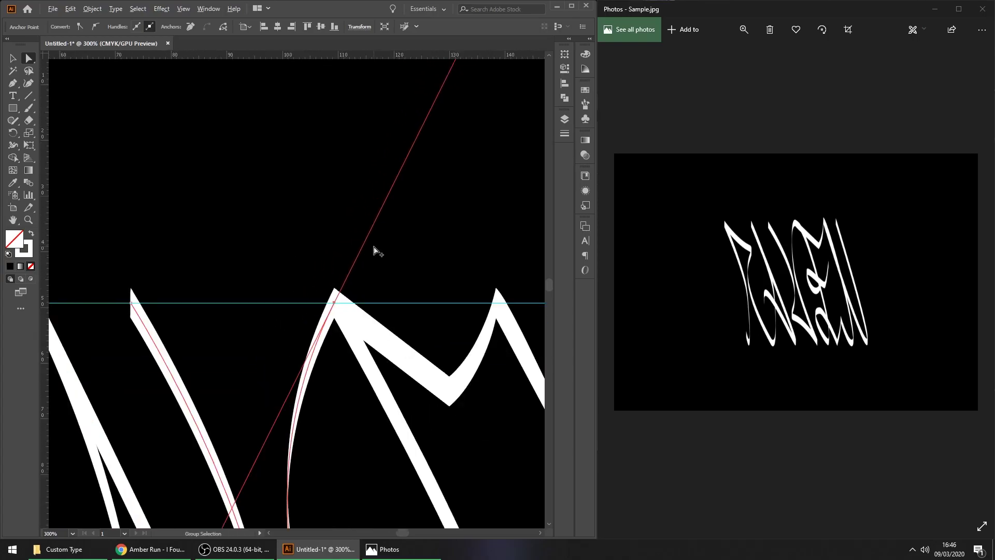
scroll(329, 318, "up", 4)
left_click_drag(320, 327, 315, 329)
scroll(317, 334, "down", 3)
scroll(364, 260, "down", 8)
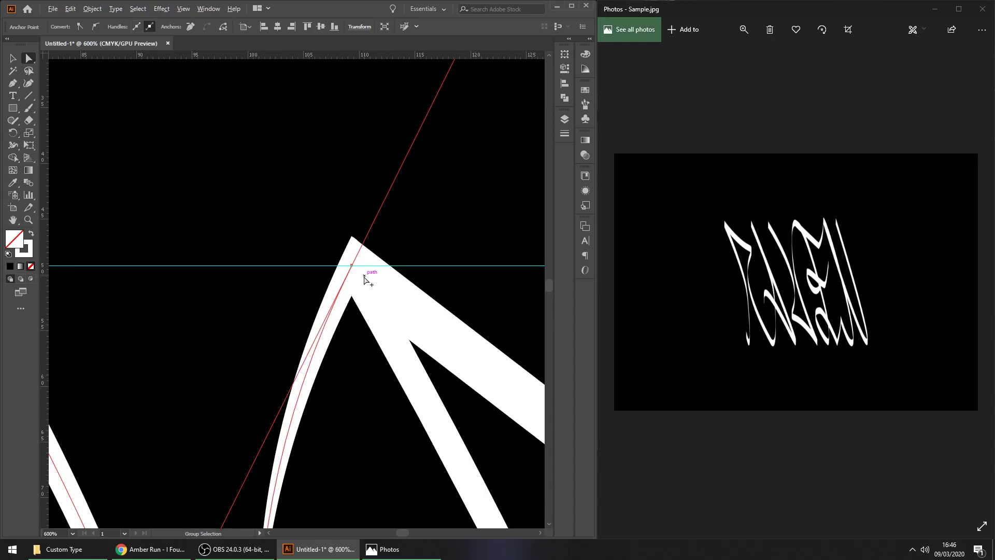
left_click(324, 157)
left_click_drag(336, 154, 329, 175)
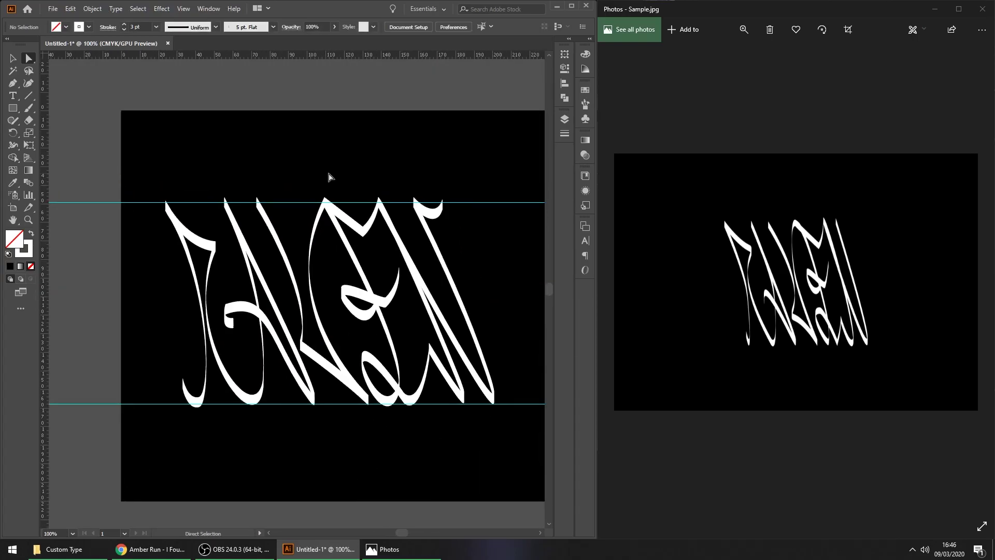
Step: Adjust the anchor and handle at the V's lower tip near the lower guide
scroll(360, 386, "up", 3)
left_click(303, 390)
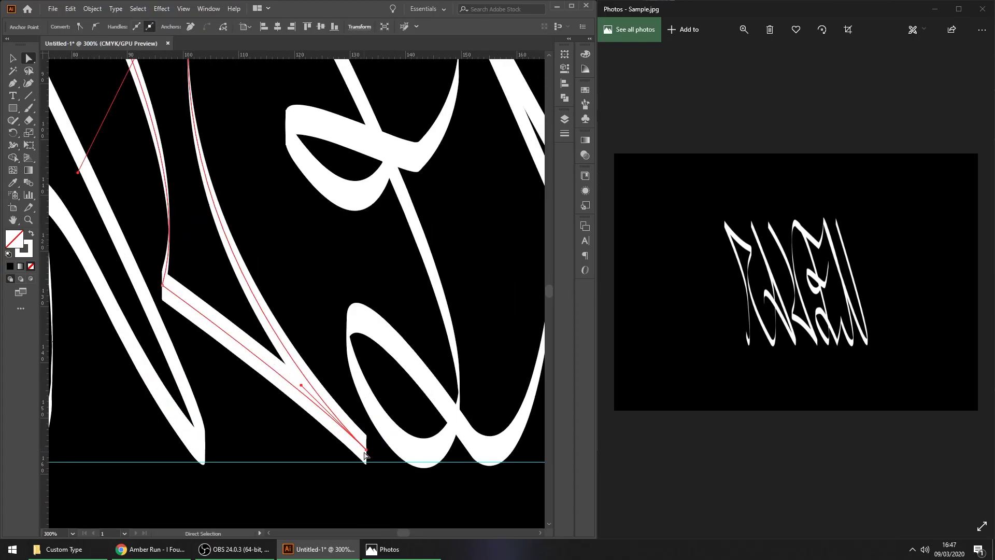
left_click_drag(301, 384, 306, 377)
left_click_drag(366, 450, 362, 445)
left_click(364, 488)
left_click(366, 458)
left_click(378, 488)
scroll(460, 429, "down", 4)
scroll(447, 484, "up", 2)
scroll(447, 484, "up", 1)
Step: Lock the V path and refine the handle of the N's first turn at the lower guide
left_click(565, 119)
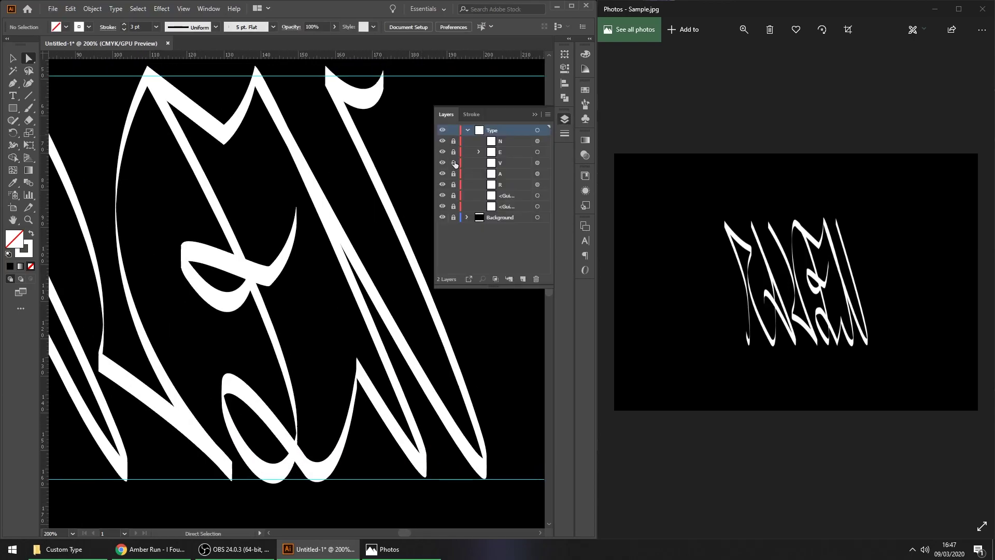
left_click(425, 468)
left_click(416, 436)
left_click_drag(416, 436, 418, 441)
left_click(390, 503)
scroll(389, 503, "down", 3)
scroll(446, 435, "down", 4)
scroll(518, 332, "right", 1)
left_click(455, 143)
left_click_drag(421, 308, 419, 285)
Step: Maximize the drawing window and hide the ruler guides
left_click(572, 7)
key("ctrl+1")
left_click(182, 7)
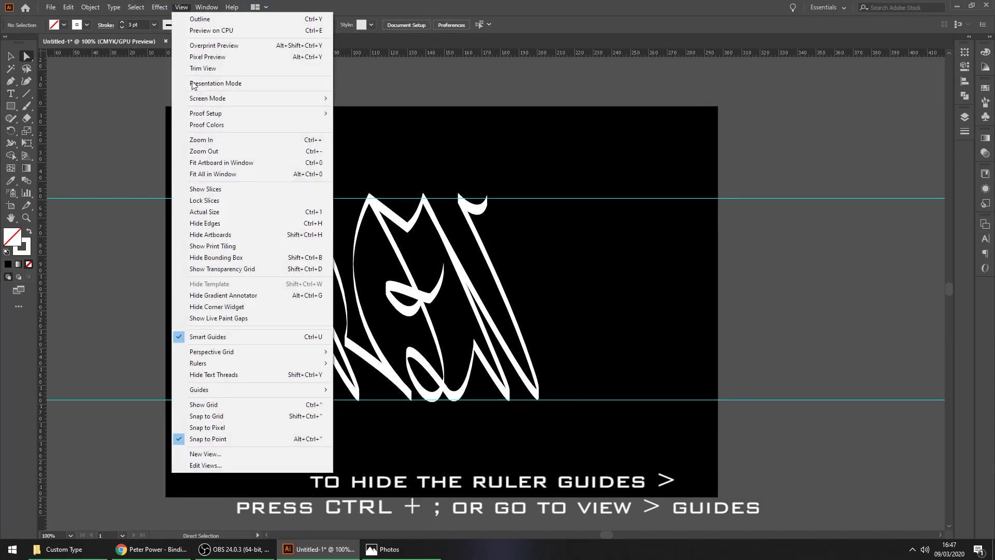
mouse_move(322, 389)
left_click(358, 390)
left_click_drag(594, 257, 544, 262)
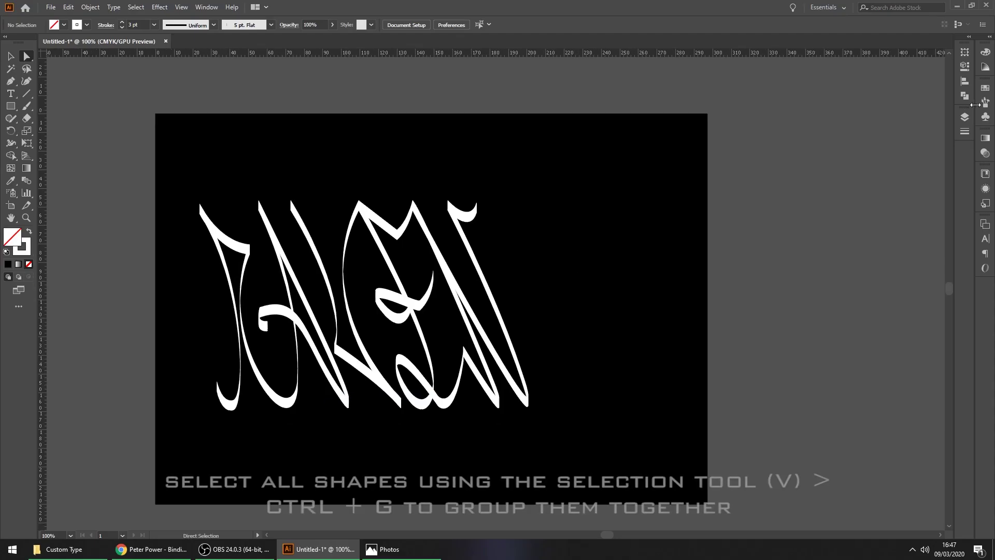
Step: Unlock all five letters in the Type layer, select them and group them together
left_click(964, 116)
key("v")
left_click_drag(151, 163, 568, 379)
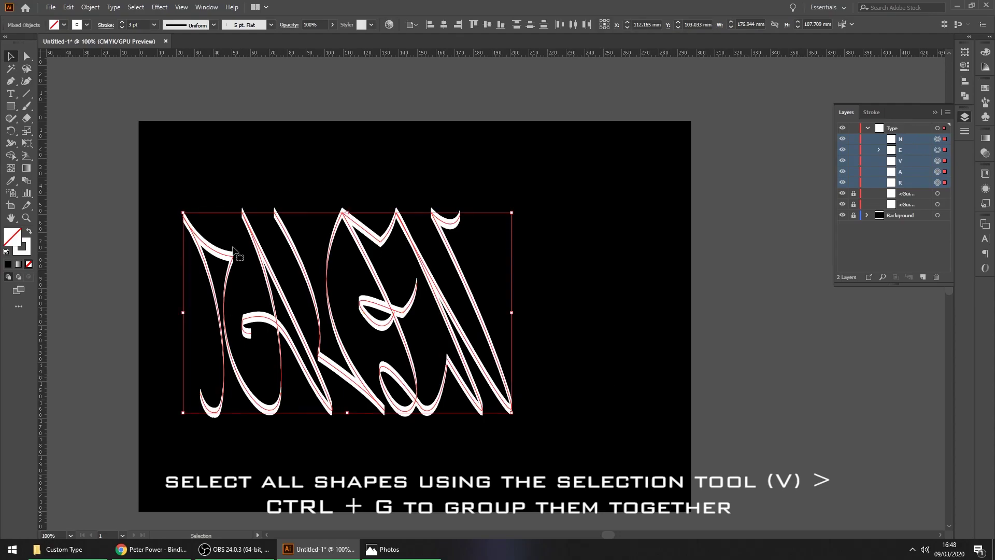
key("ctrl+g")
Step: Center the lettering group horizontally and vertically on the artboard, and narrow it from its center to about 161 mm wide
left_click(444, 25)
left_click(487, 23)
left_click_drag(629, 280, 175, 387)
left_click_drag(579, 316, 566, 317)
left_click(595, 298)
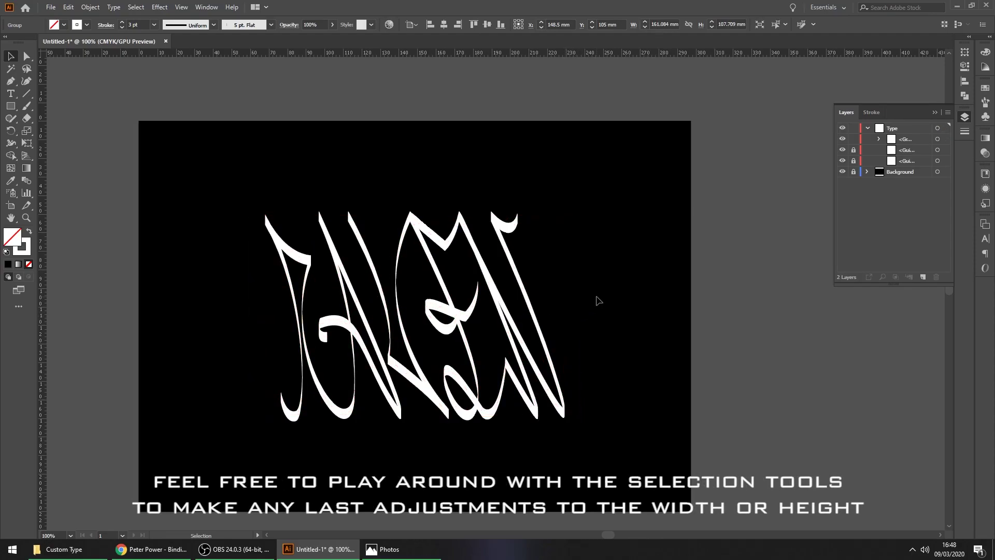
scroll(595, 322, "down", 2)
scroll(469, 397, "up", 2)
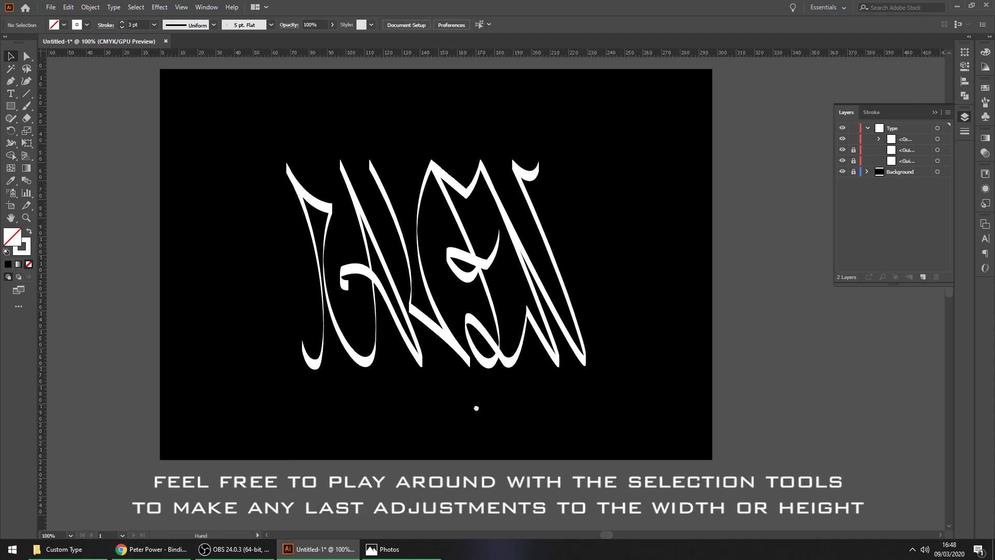
Step: Center the lettering group horizontally on the artboard, and ungroup it so that the R path can be edited
left_click_drag(591, 252, 498, 267)
left_click(443, 24)
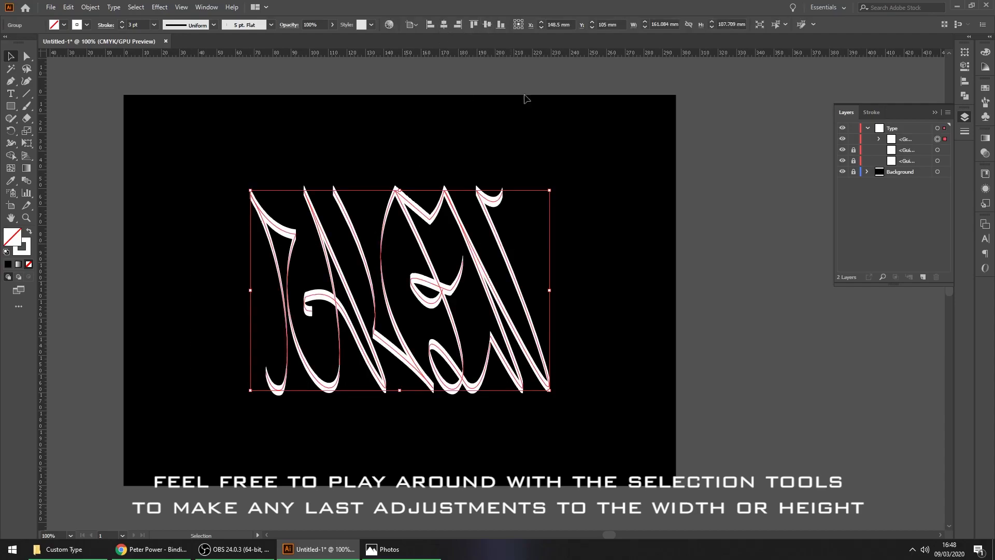
left_click_drag(604, 207, 602, 228)
left_click(27, 56)
left_click(878, 139)
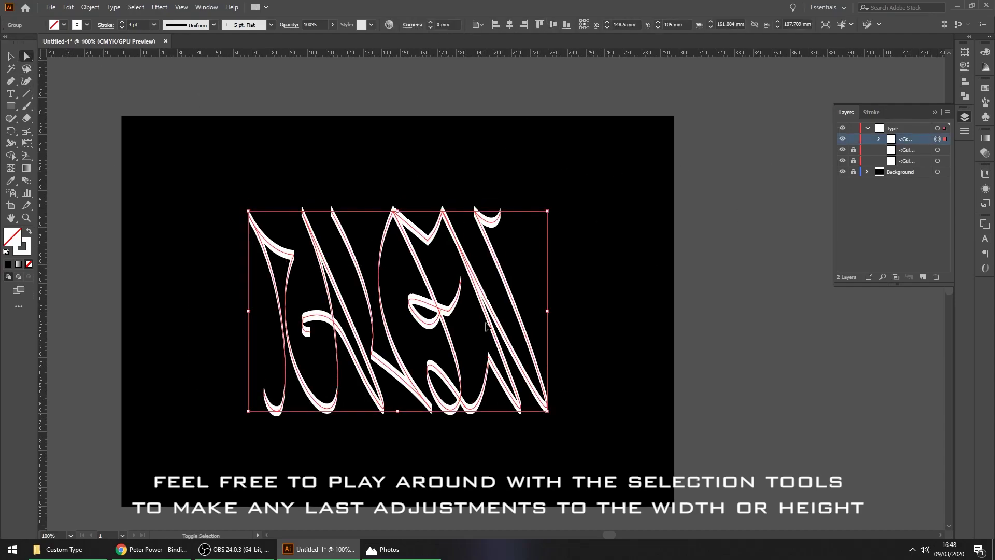
left_click(904, 182)
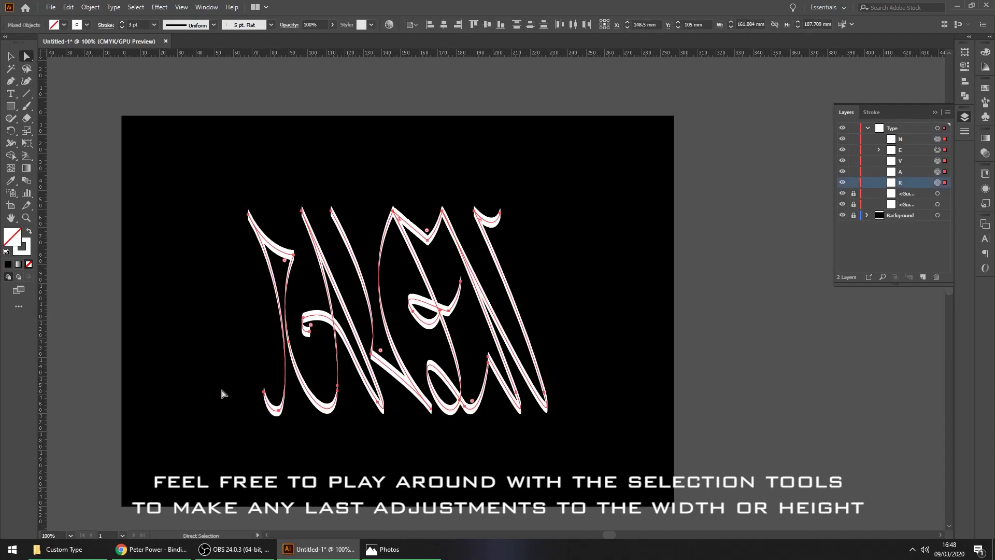
Step: Move the R's upper starting anchor slightly outward to about X 64 mm, and pull the foot curve's handle up to reshape the stem
left_click(222, 391)
scroll(223, 387, "up", 1)
left_click_drag(223, 387, 193, 419)
left_click(231, 164)
left_click_drag(231, 163, 219, 164)
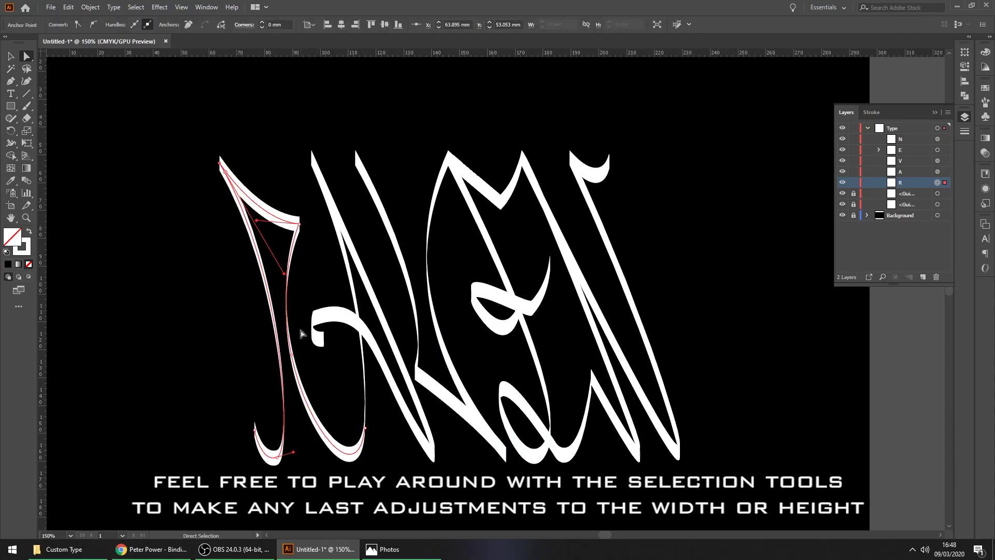
left_click_drag(293, 452, 300, 372)
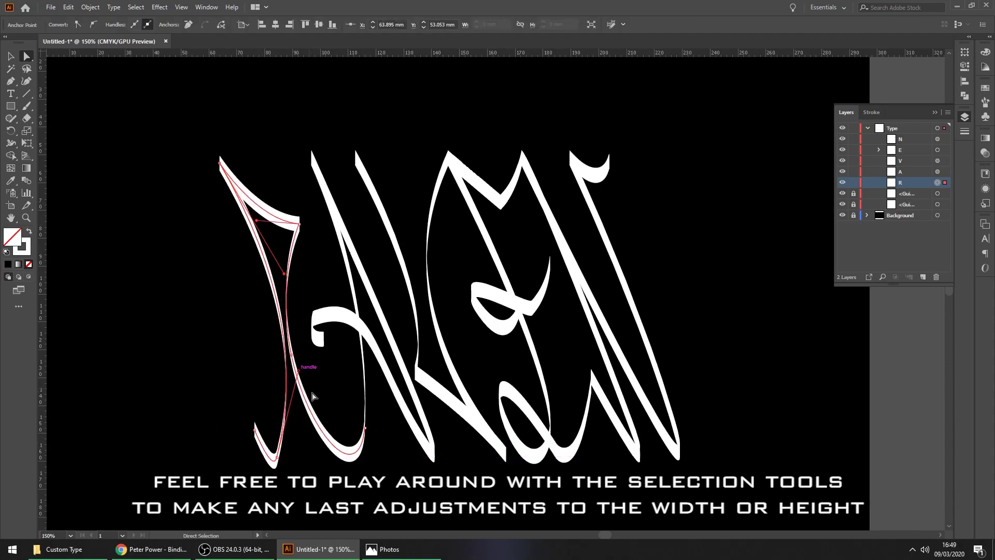
Step: Widen the R's bowl by moving its corner anchor out to about X 97.6 mm, and adjust its handle to curve the leg
left_click_drag(299, 224, 313, 223)
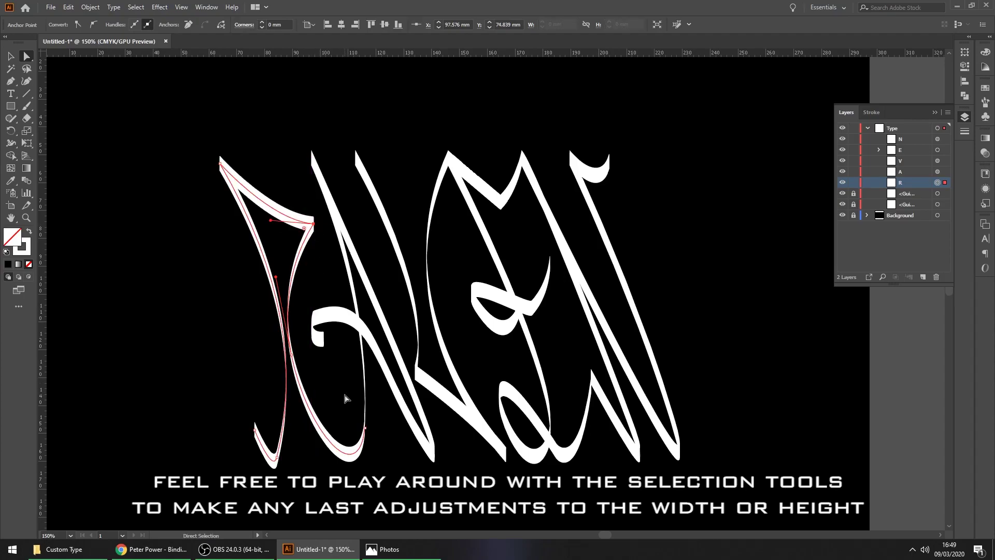
left_click_drag(276, 279, 265, 271)
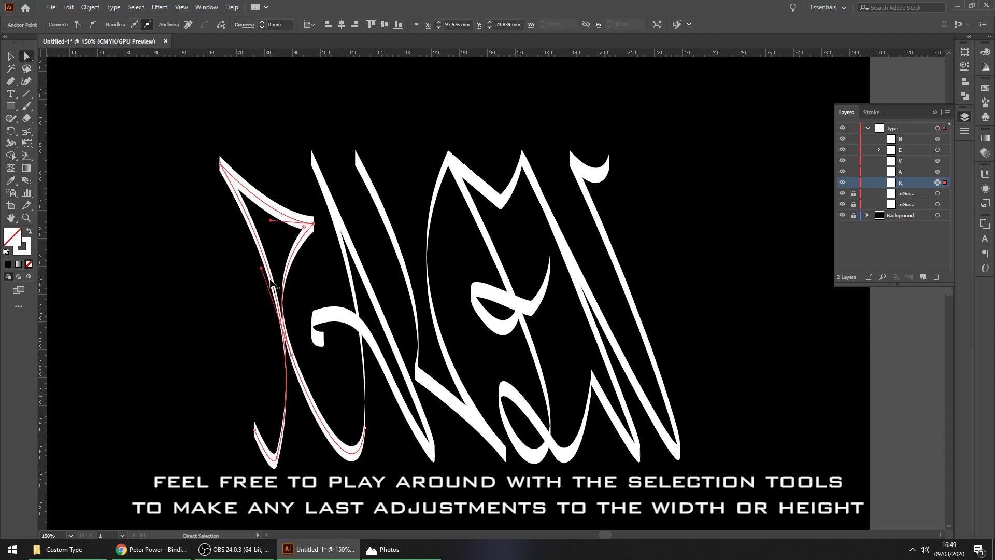
scroll(283, 365, "up", 1)
left_click_drag(295, 351, 318, 434)
left_click(320, 273)
Step: Group all five letters and center the group horizontally and vertically on the artboard
scroll(336, 275, "down", 3)
key("v")
key("ctrl+a")
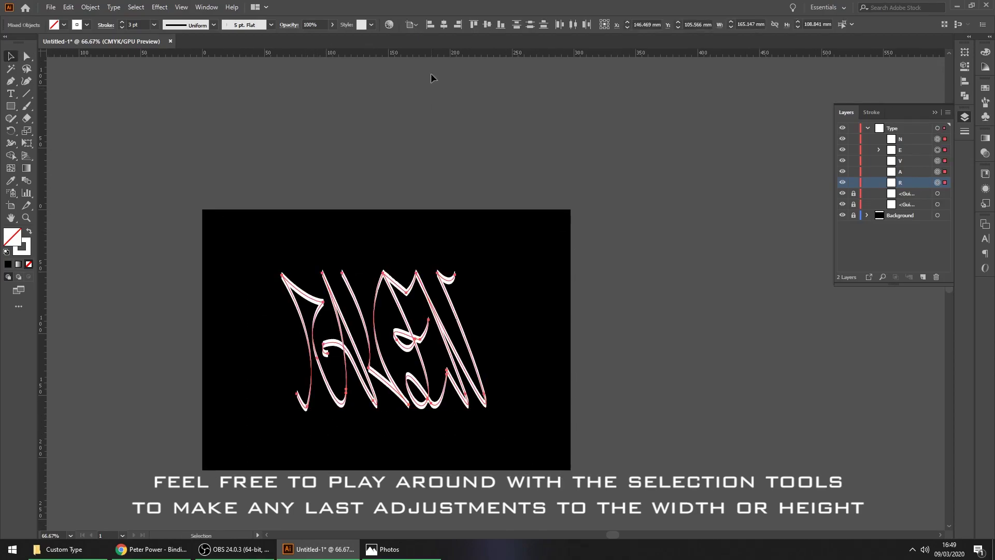
key("ctrl+g")
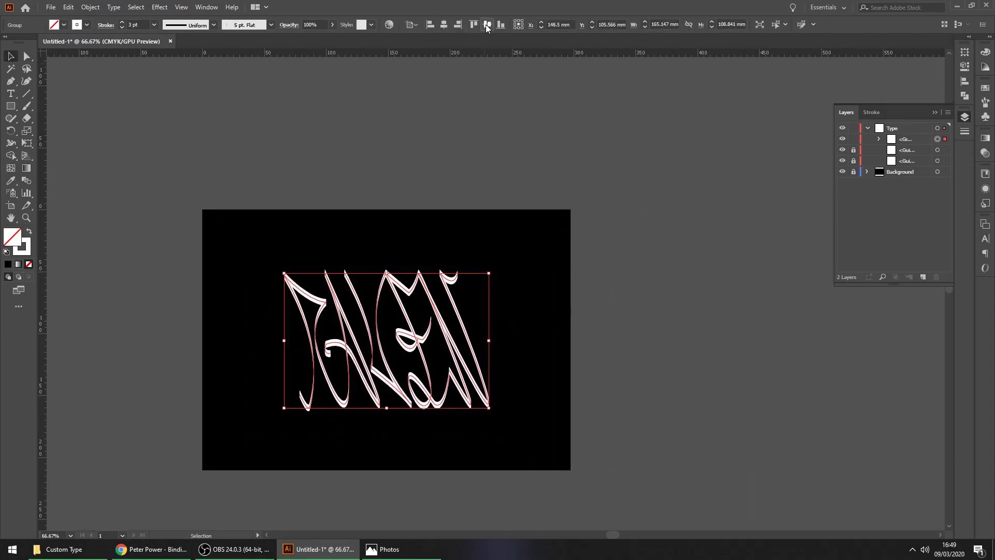
left_click(507, 345)
left_click_drag(508, 345, 505, 333)
left_click_drag(506, 332, 300, 428)
left_click(517, 353)
left_click_drag(518, 354, 609, 335)
scroll(607, 338, "up", 1)
scroll(606, 344, "down", 1)
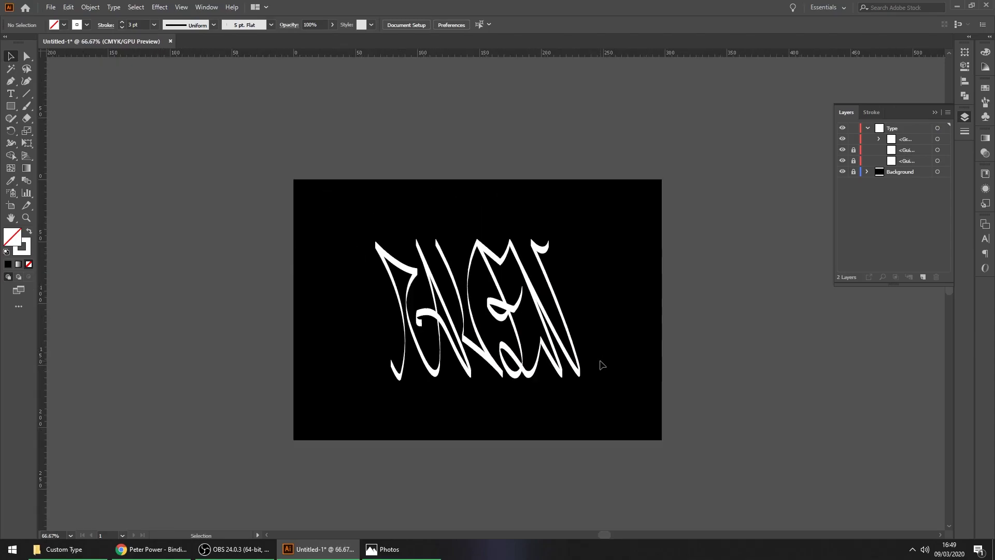
Step: Try the lettering in black on white by hiding the Background layer and setting the group's stroke color to black
scroll(603, 355, "up", 1)
left_click_drag(584, 204, 183, 478)
left_click_drag(227, 453, 215, 462)
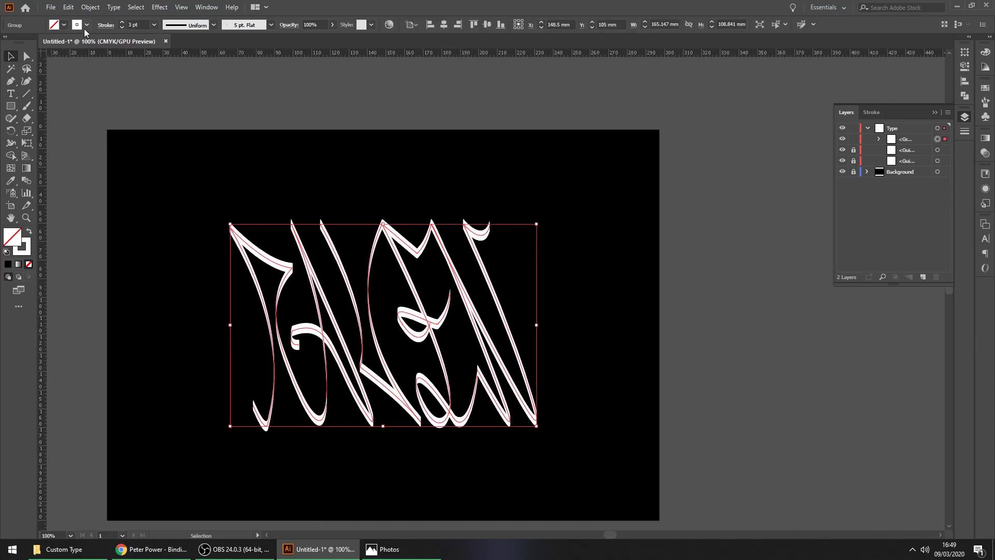
left_click(843, 172)
left_click(78, 25)
left_click(24, 42)
left_click(286, 141)
left_click(287, 142)
scroll(286, 144, "down", 3)
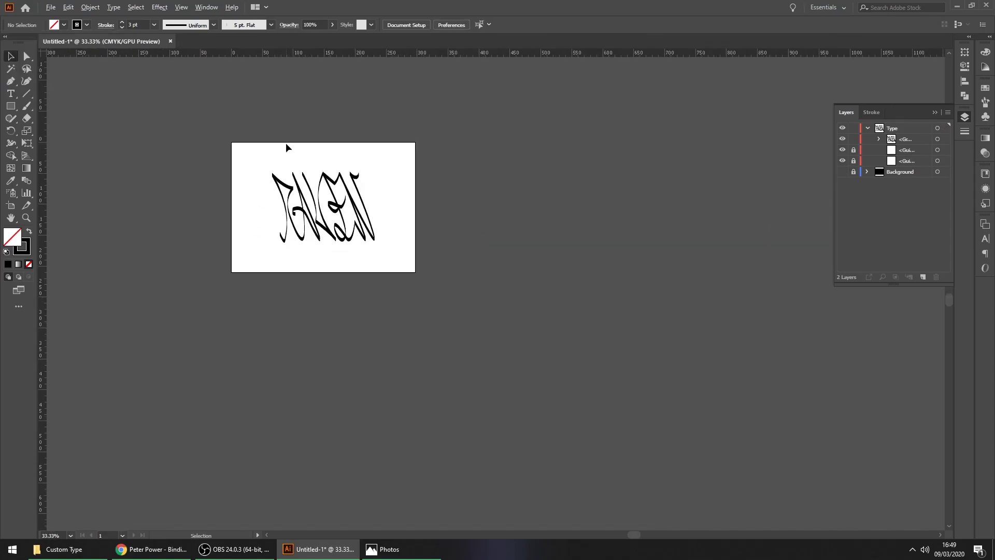
scroll(287, 147, "up", 3)
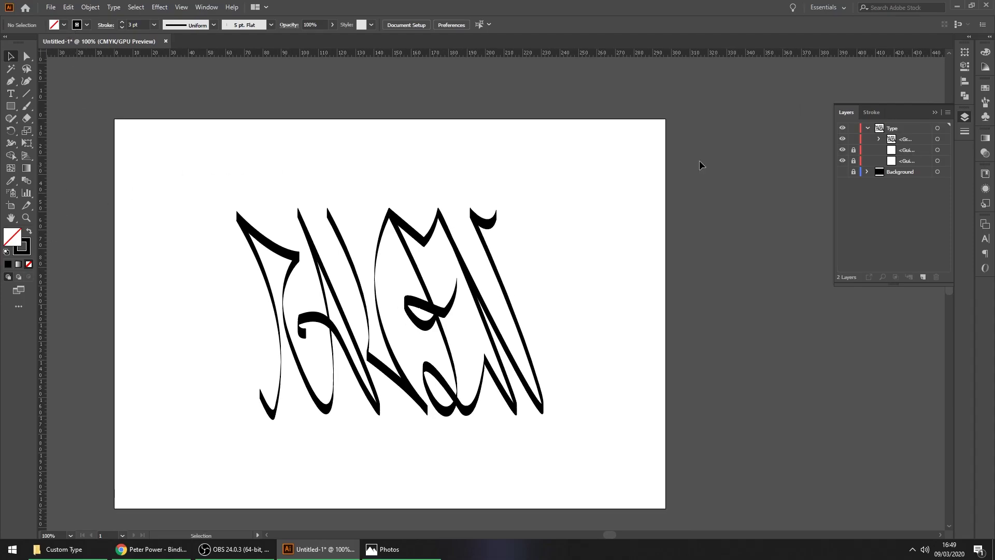
Step: Show the Background layer again and set the lettering group's stroke color back to white
left_click(843, 171)
left_click_drag(642, 138, 176, 416)
left_click(77, 25)
left_click(21, 42)
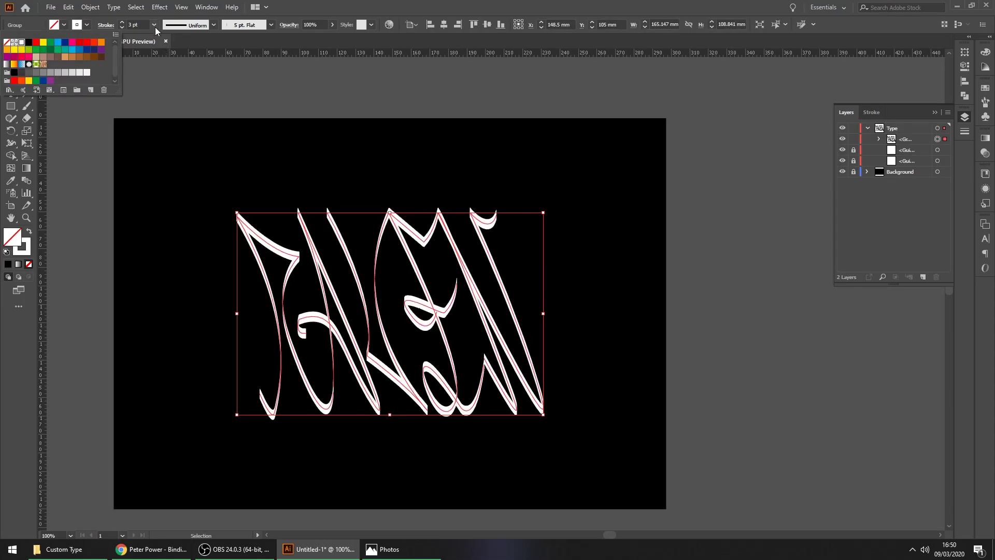
Step: Set the lettering group's stroke weight to 4 pt and check it at a distance
left_click(154, 25)
left_click(166, 105)
left_click(382, 142)
scroll(379, 156, "down", 2)
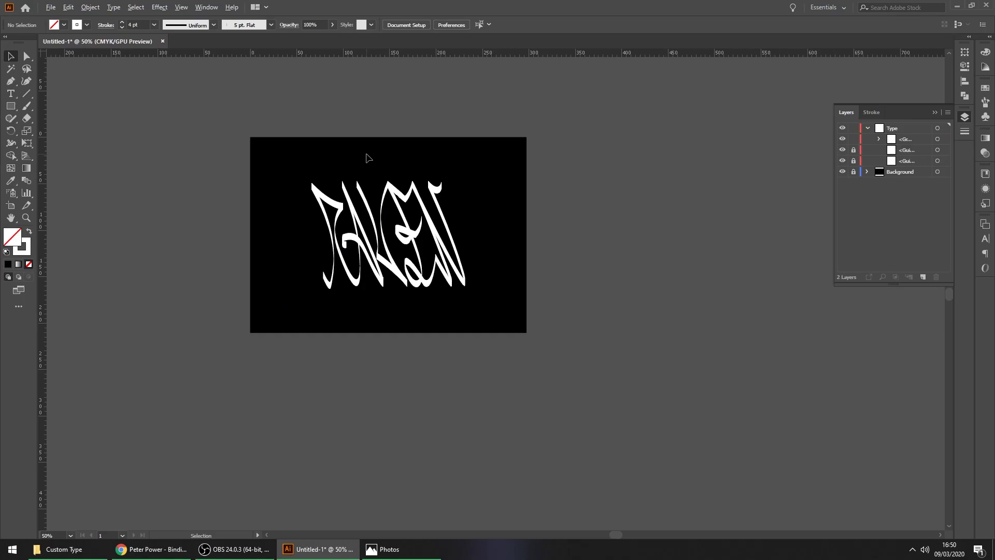
scroll(365, 158, "up", 2)
Step: Center the thickened lettering group horizontally and vertically on the artboard, and lock and collapse the Type layer
left_click_drag(437, 162, 421, 148)
left_click_drag(598, 159, 326, 358)
left_click(445, 25)
left_click(487, 25)
left_click_drag(627, 131, 598, 147)
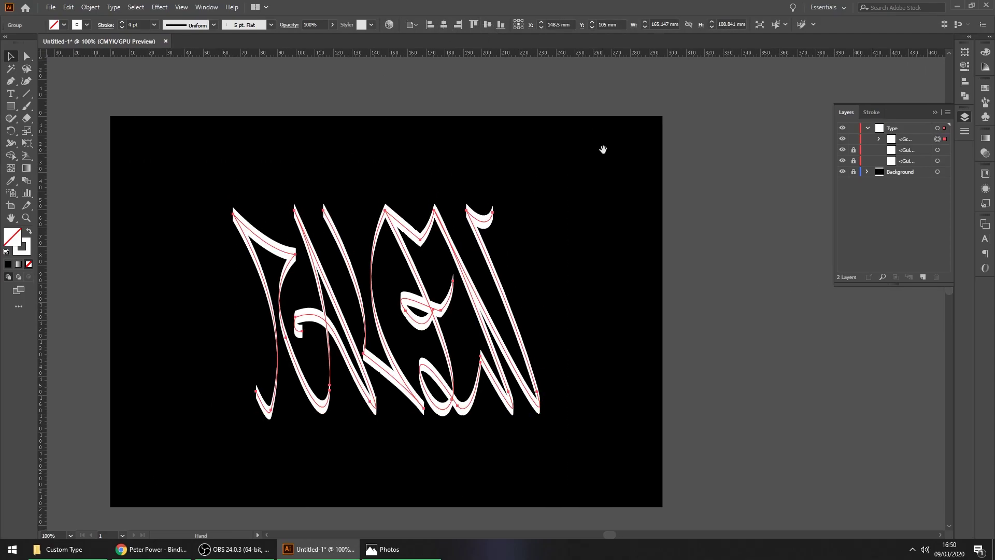
left_click(568, 207)
left_click(868, 128)
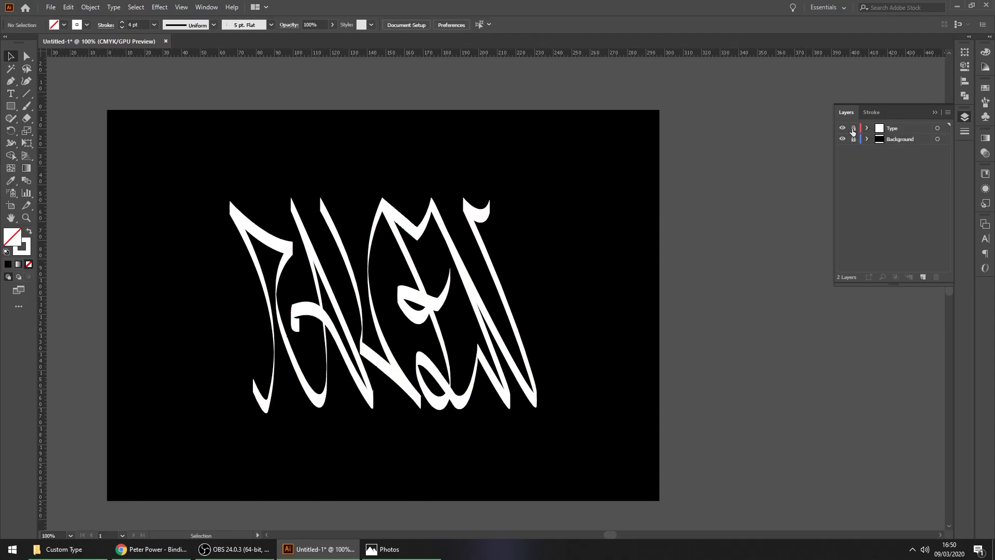
left_click(50, 8)
left_click(99, 106)
key("Escape")
Step: Start an Export As of the artwork to the Custom Type folder with JPEG (*.JPG) as the file type
left_click(52, 6)
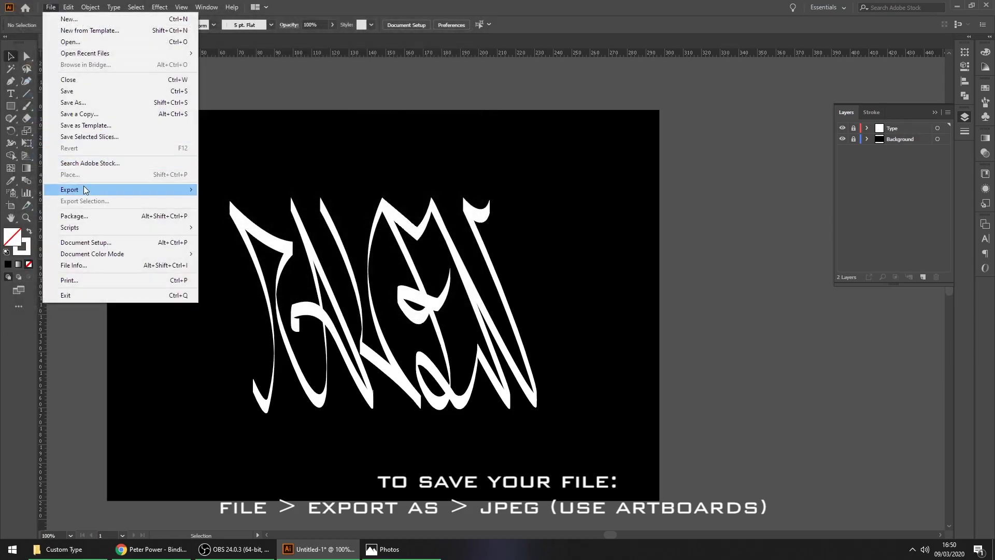
mouse_move(83, 187)
left_click(251, 199)
left_click_drag(232, 10, 406, 142)
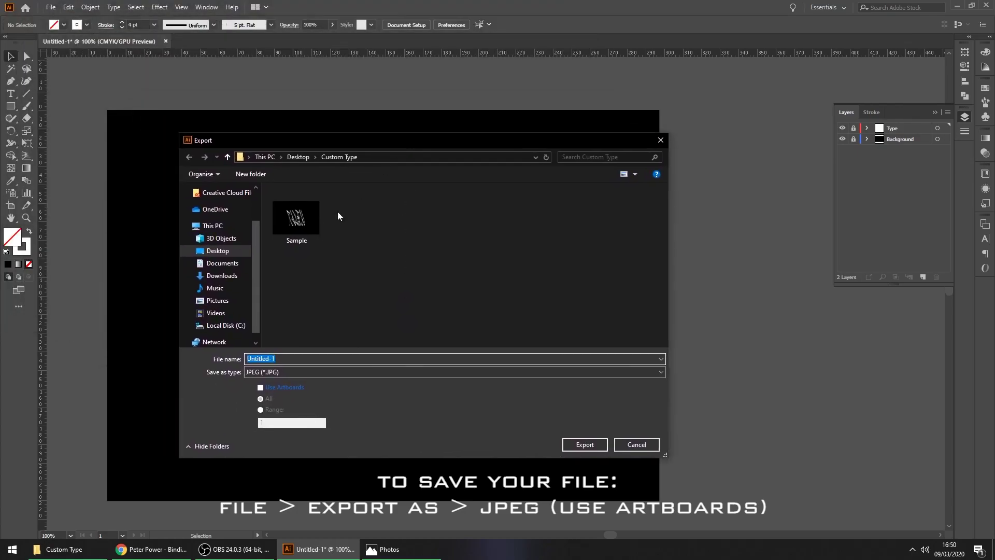
left_click(278, 373)
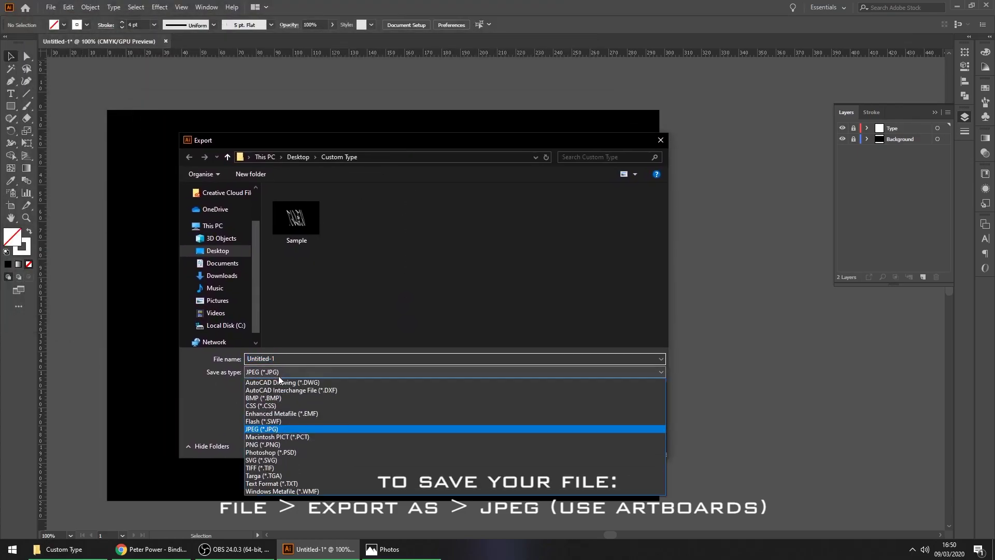
left_click(279, 430)
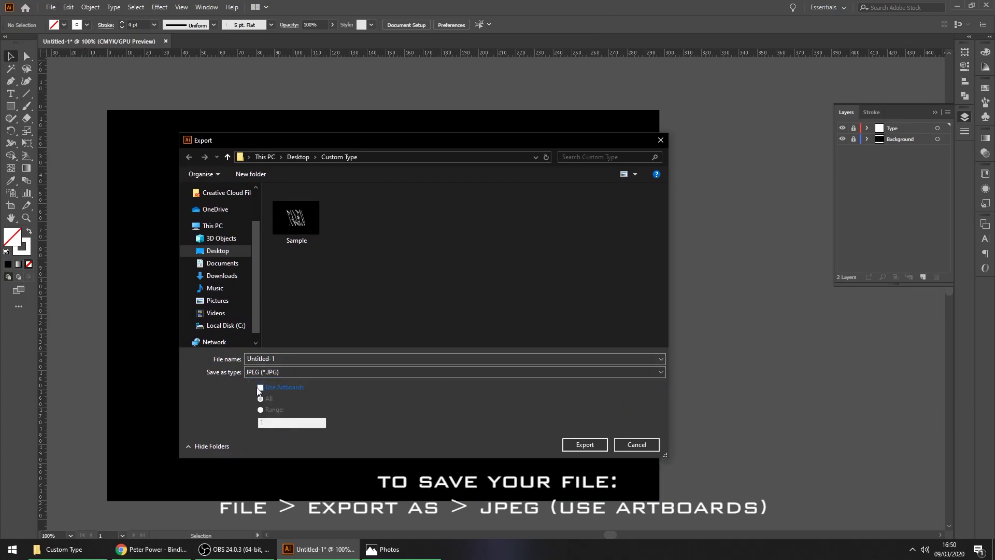
Step: Enable Use Artboards for all artboards, name the file Custom Type, and proceed with the export
left_click_drag(347, 140, 499, 124)
left_click(413, 394)
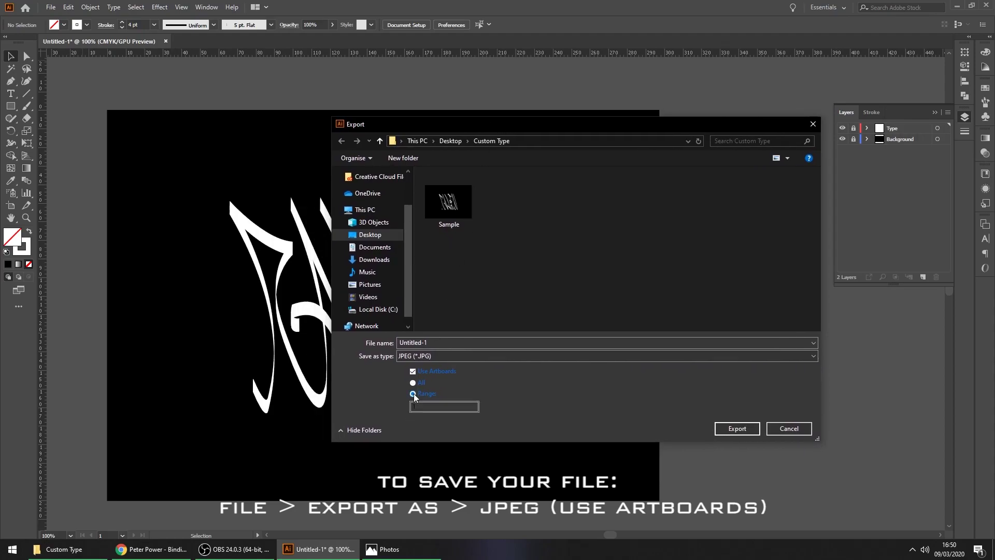
left_click(413, 383)
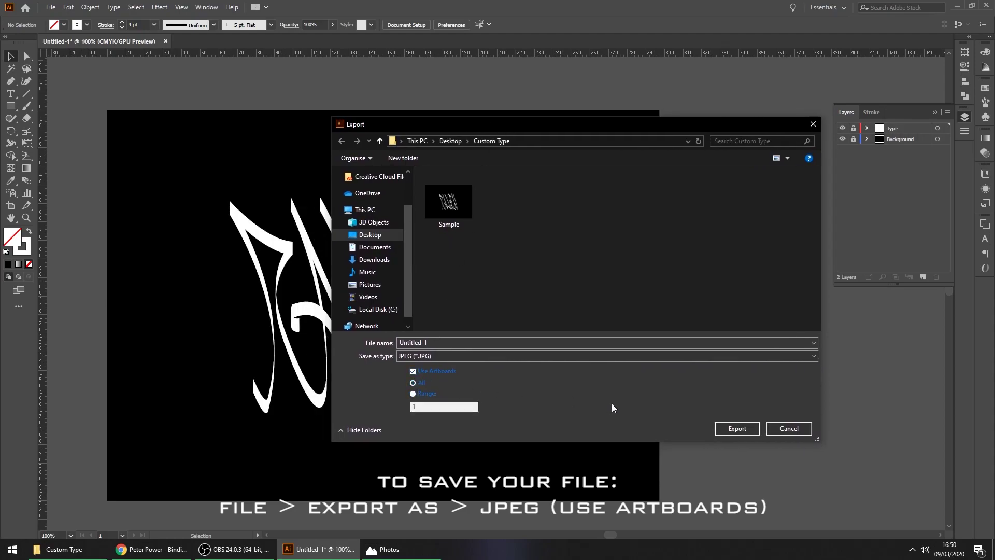
left_click(479, 342)
type("Custom Type")
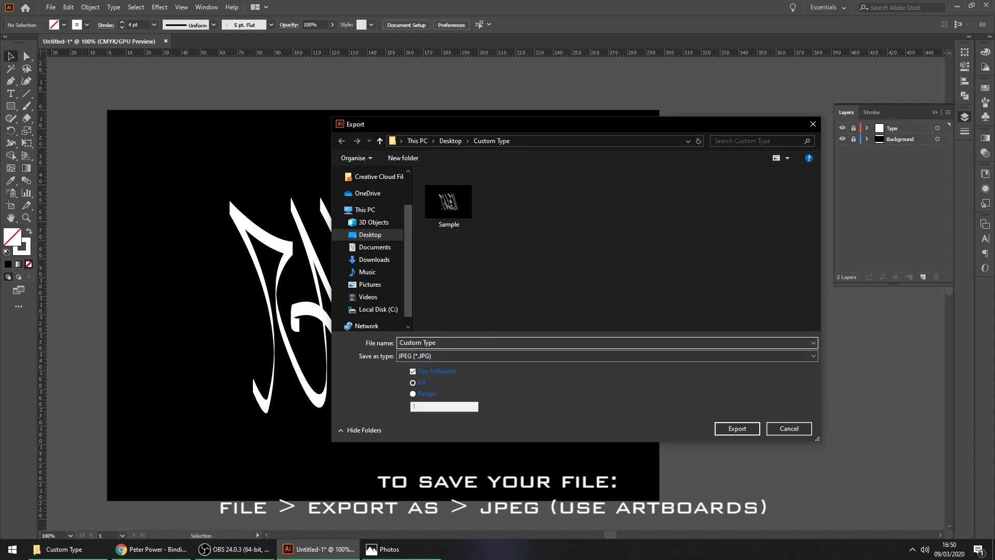
left_click(737, 428)
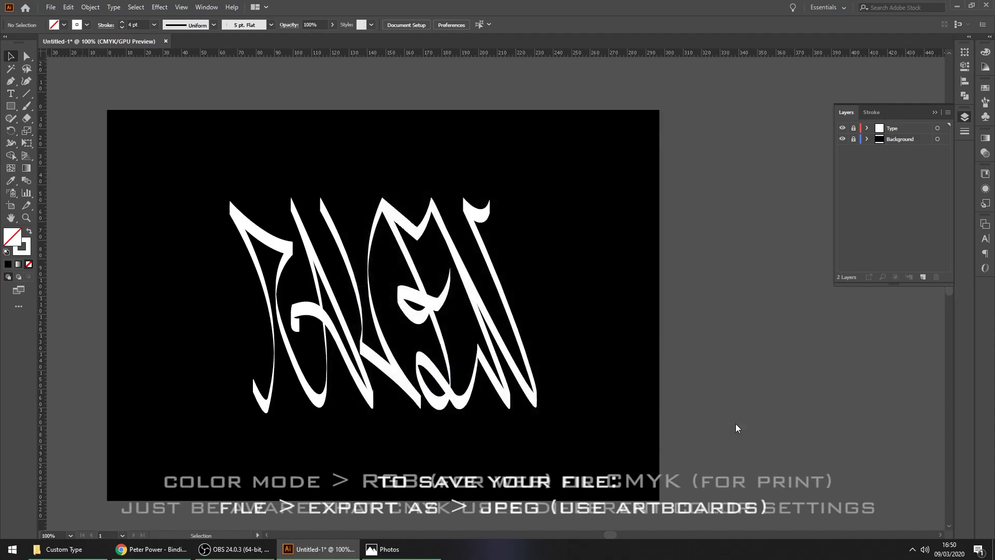
Step: Choose the CMYK color model, Maximum quality and Baseline (Standard) compression for the JPEG
left_click(288, 226)
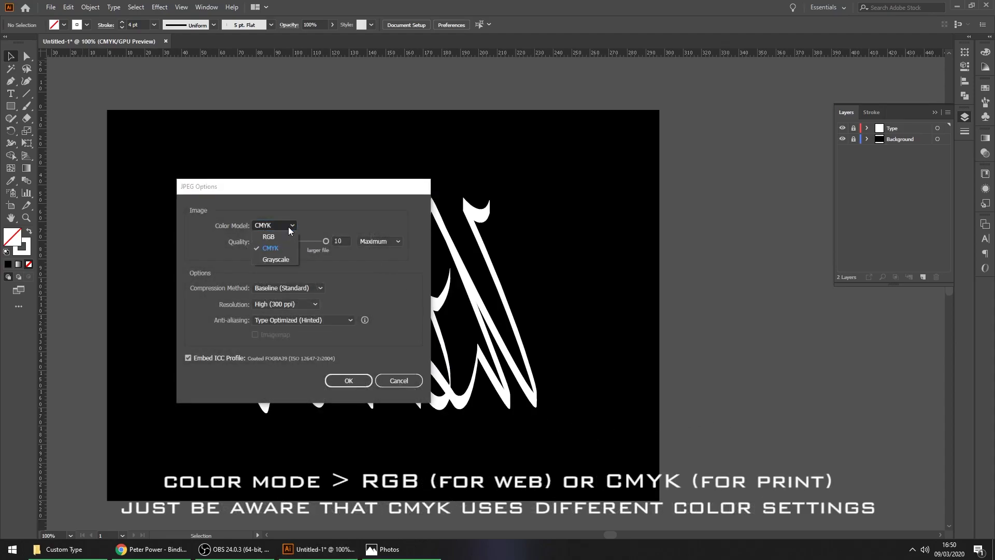
left_click(287, 247)
left_click(397, 242)
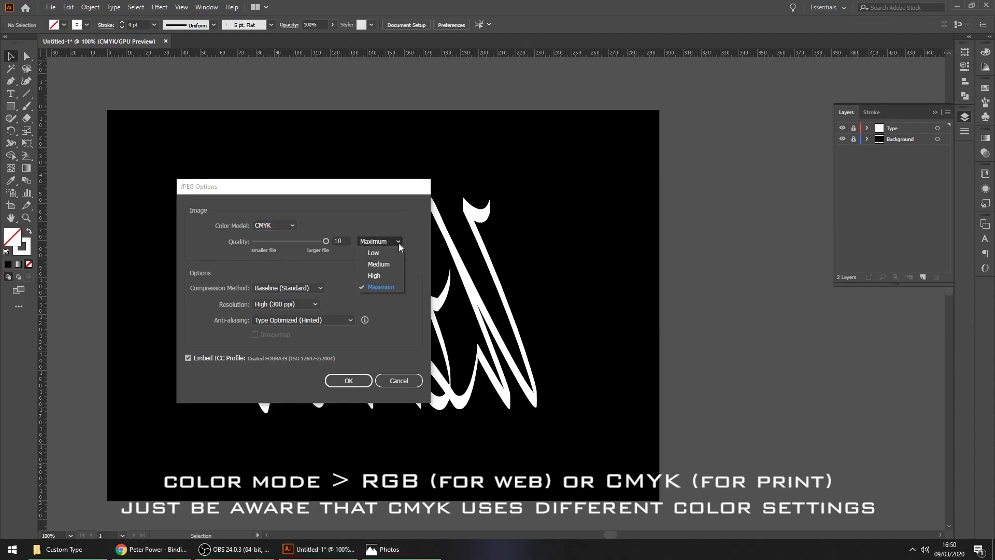
left_click(374, 286)
left_click(298, 289)
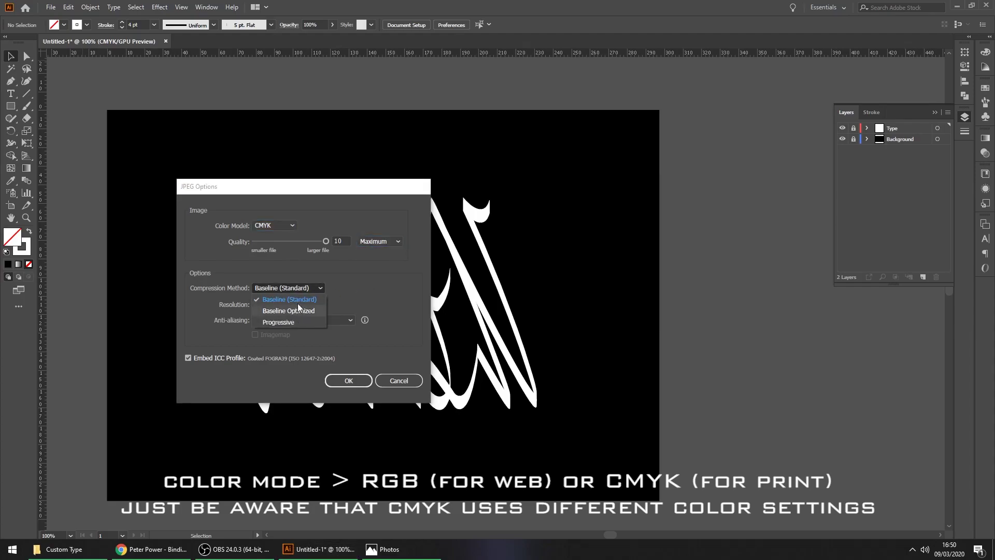
left_click(299, 300)
Step: Set the JPEG to High (300 ppi) resolution with Art Optimized (Supersampling) anti-aliasing, and finish the export
left_click(301, 305)
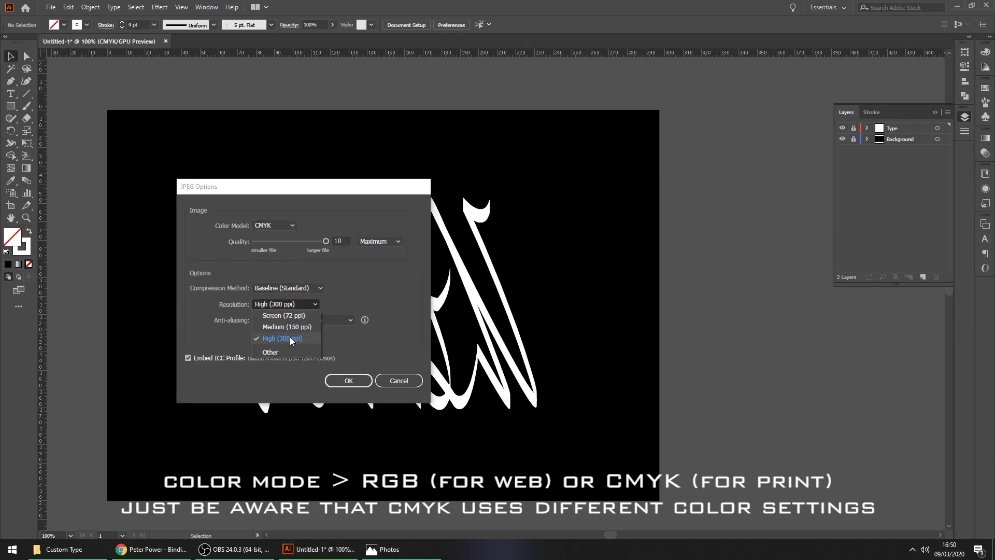
left_click(290, 338)
left_click(292, 319)
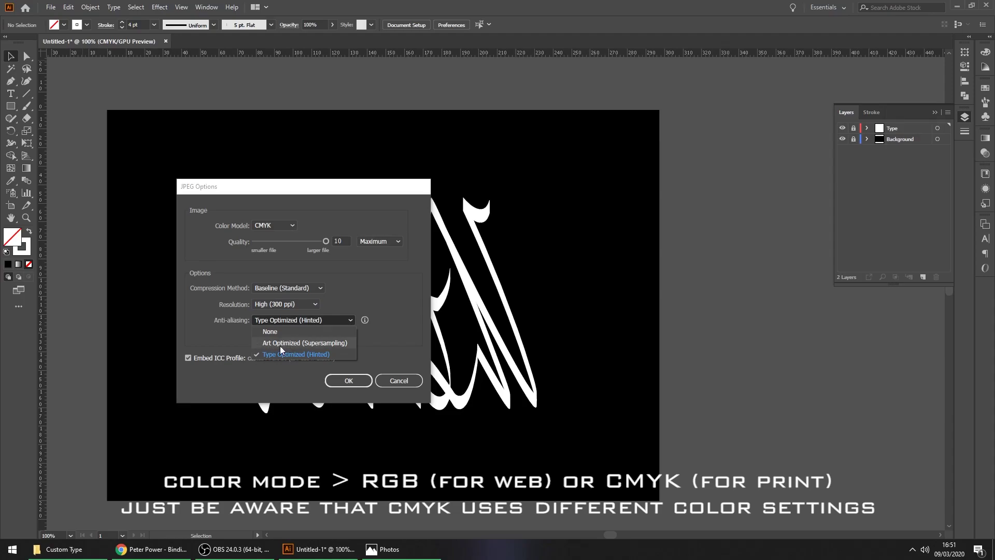
left_click(303, 345)
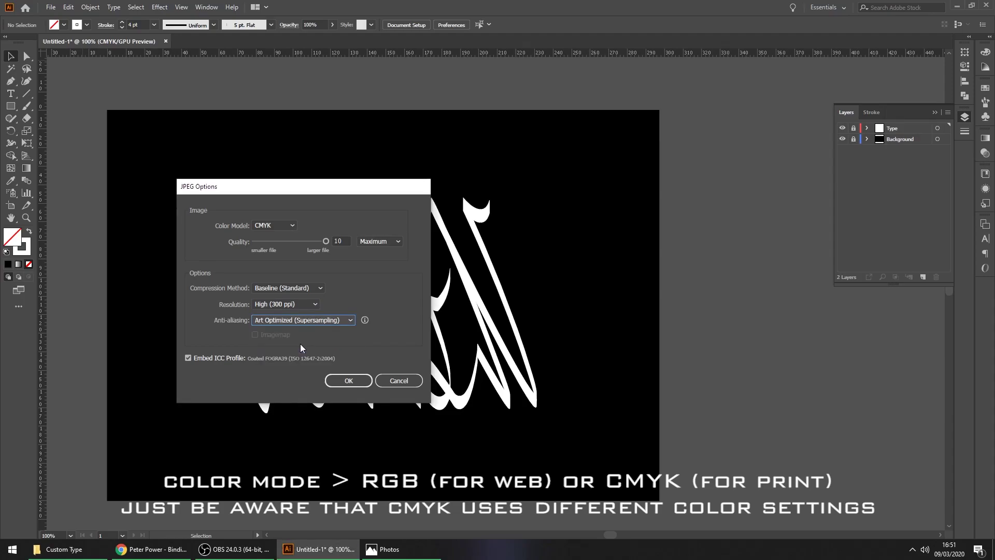
left_click(348, 379)
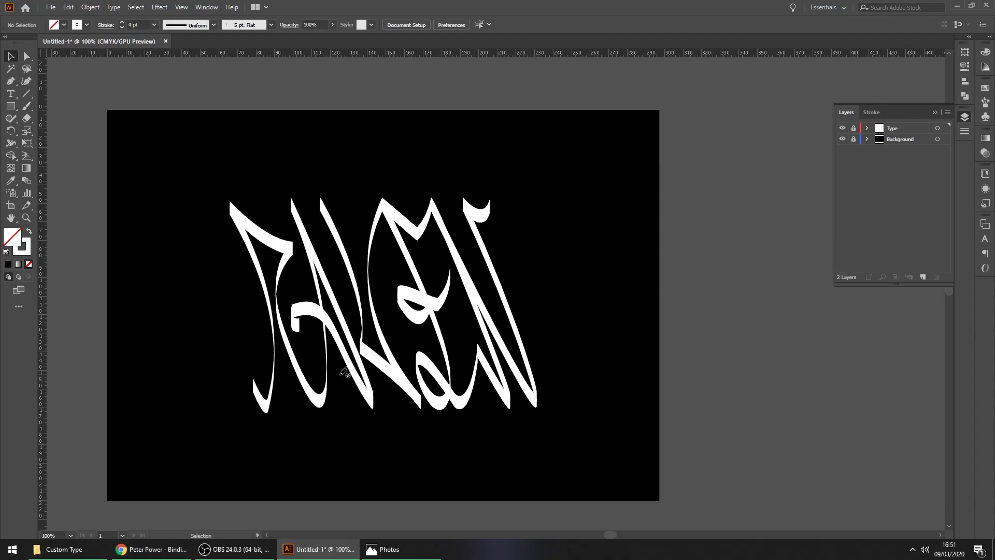
Step: Close the sample image and view the exported Custom Type-01 image maximized in Photos
left_click(957, 6)
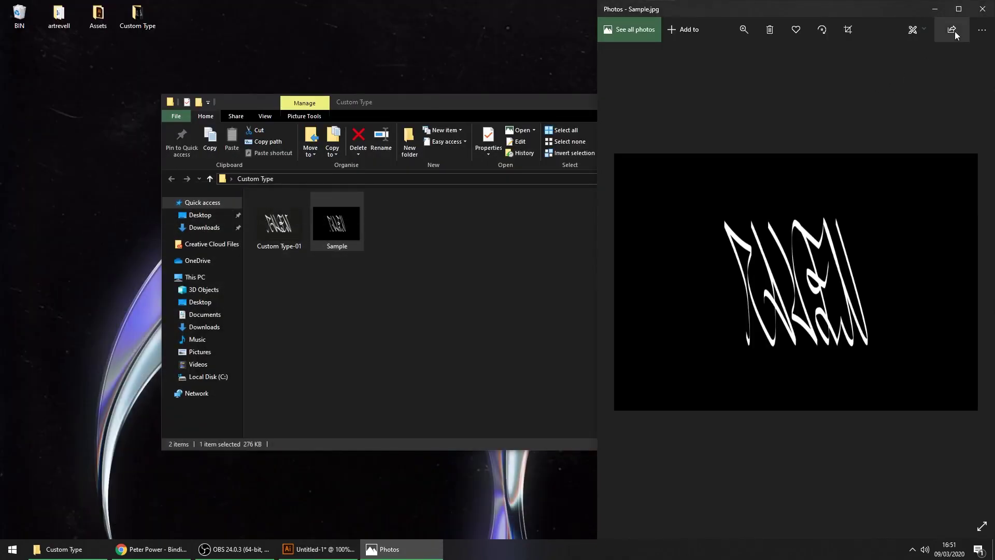
left_click(982, 9)
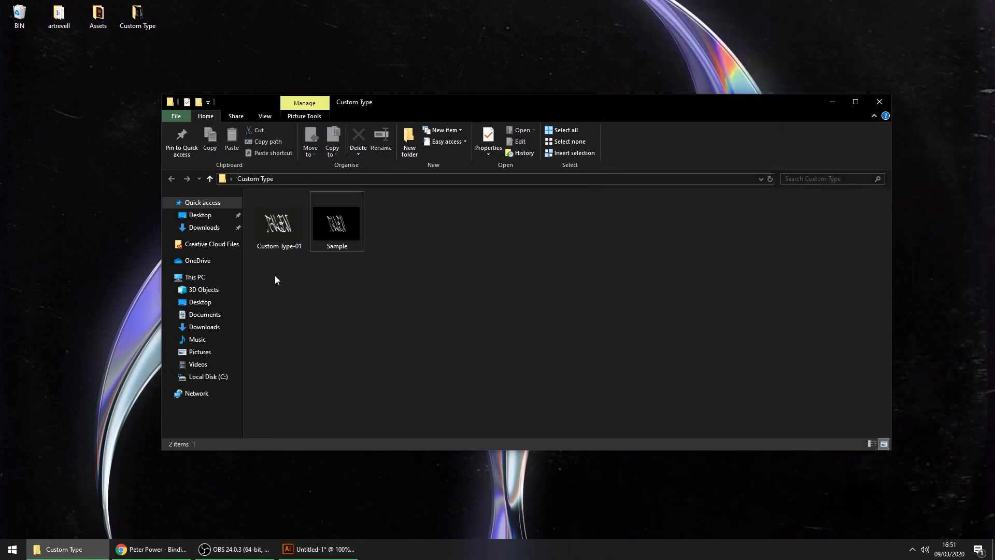
double_click(279, 226)
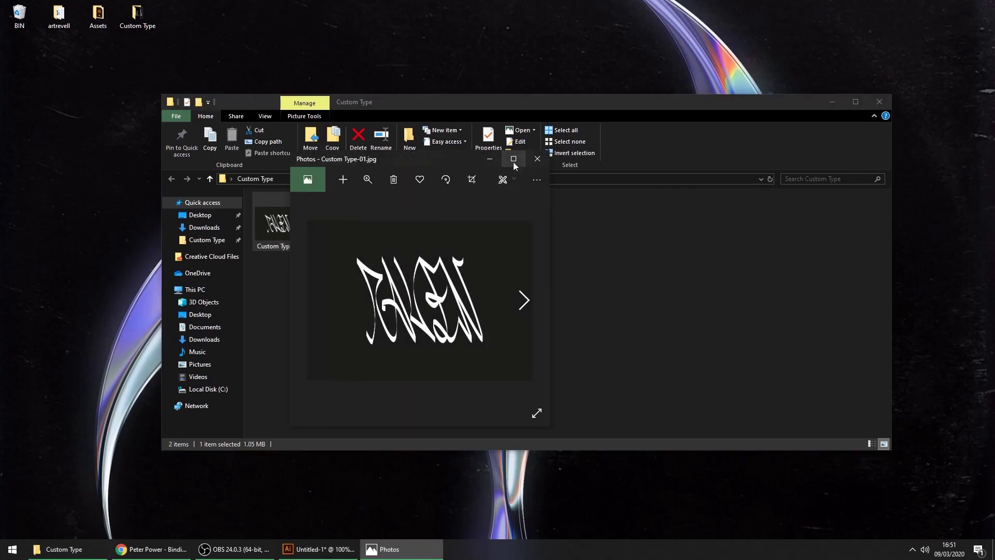
left_click(513, 161)
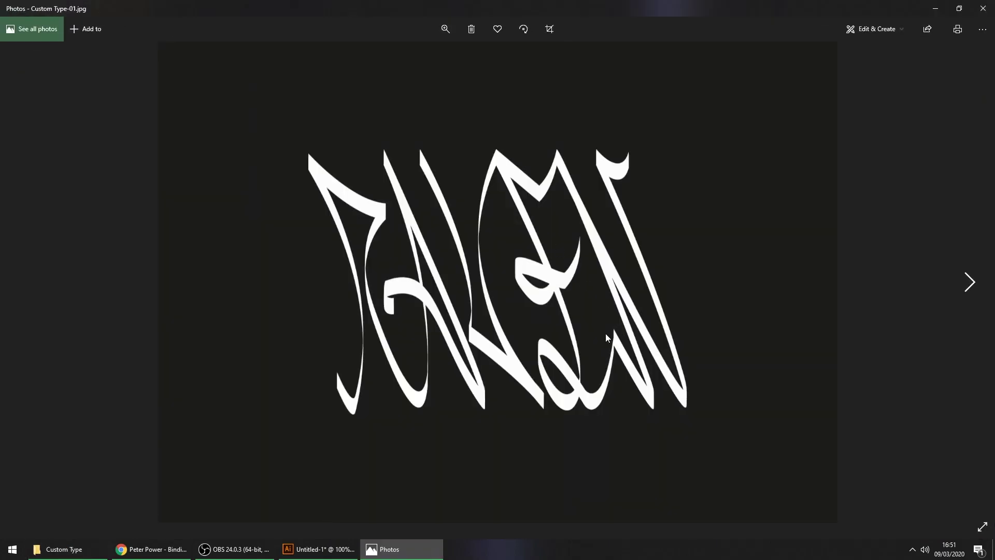